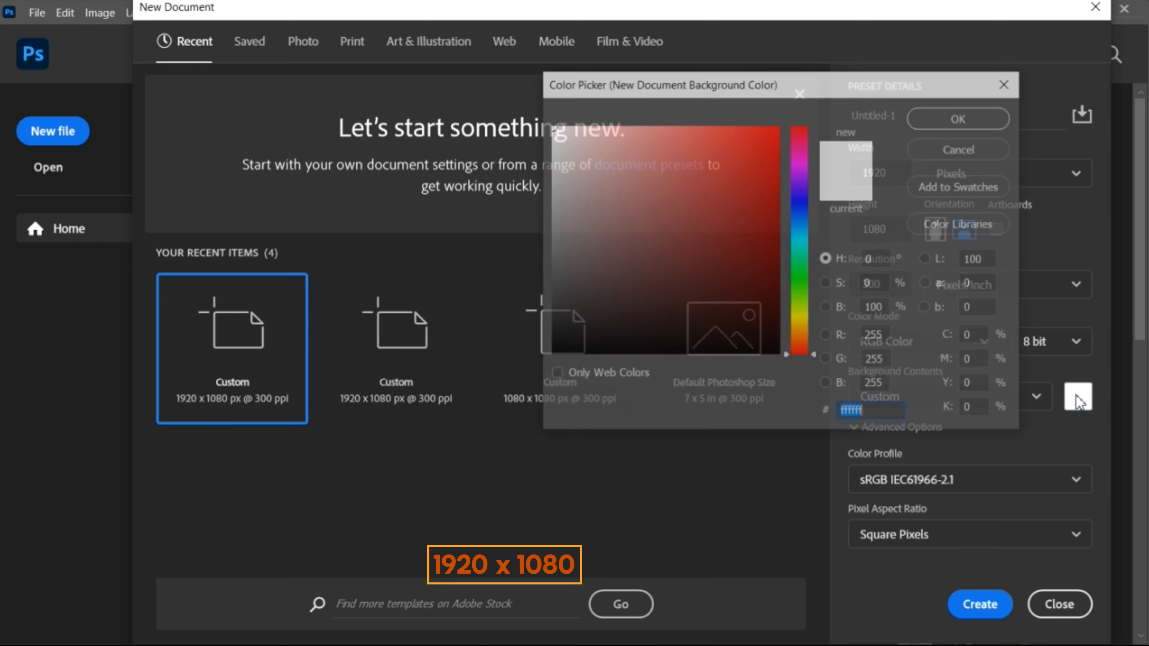
Step: Set the new document's background colour to 000000 and create the 1920 x 1080 document
text(000000)
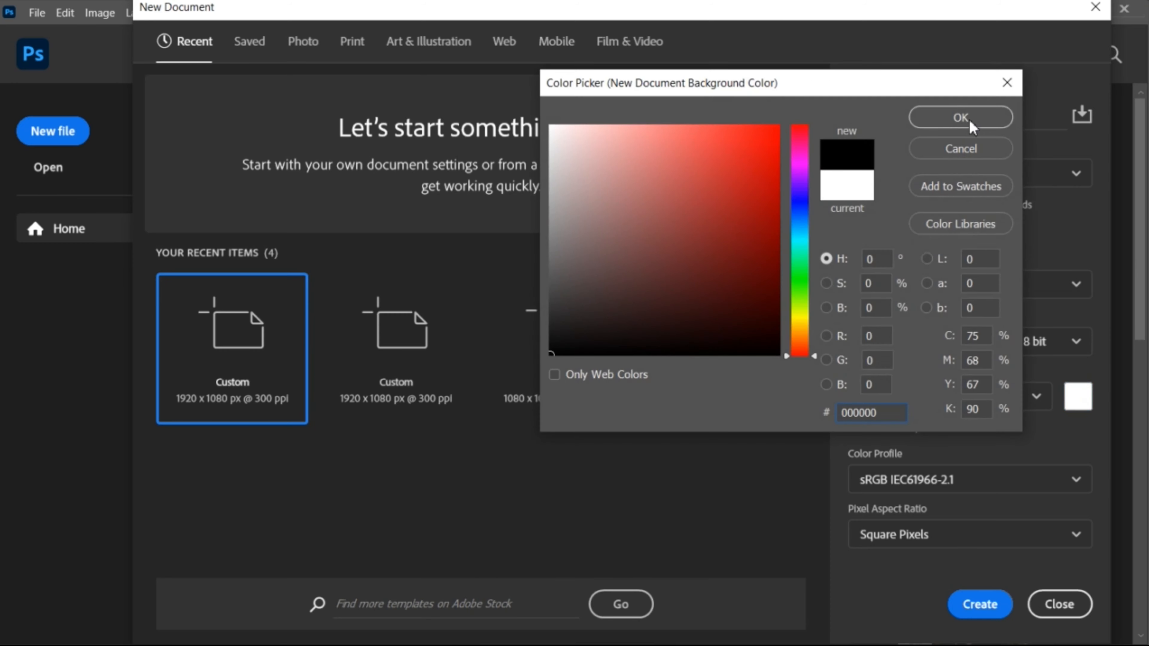
click(959, 117)
click(985, 601)
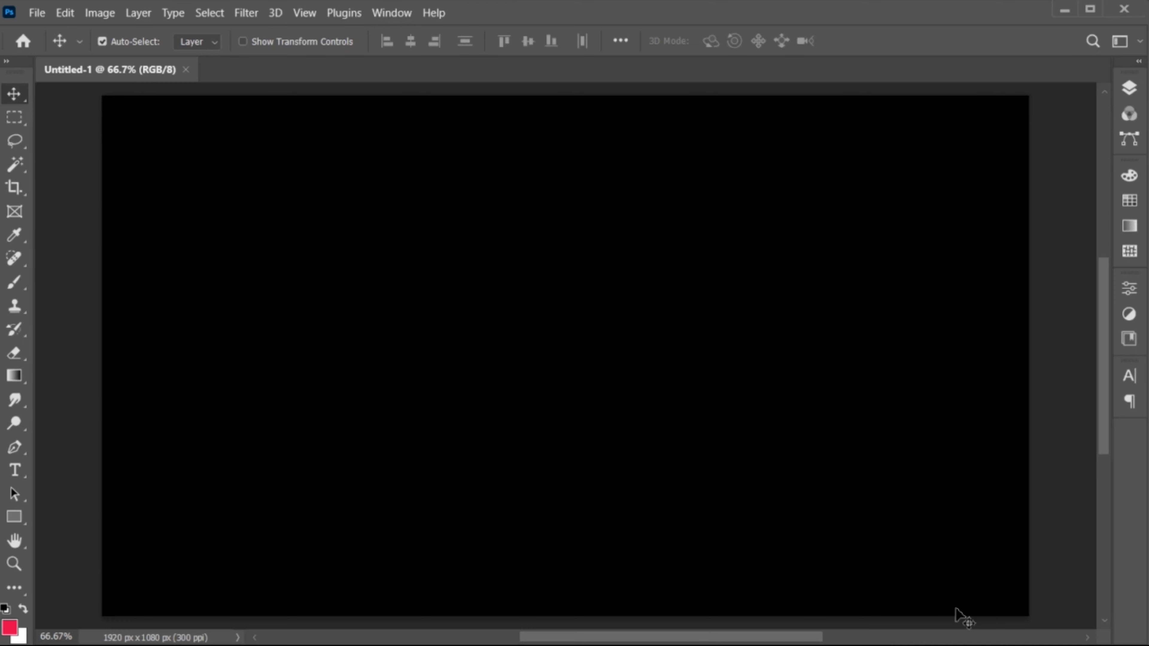
Step: Place the cute-beautiful-stylish-woman purple suit photo from Downloads into the document as an embedded image
key(ctrl+0)
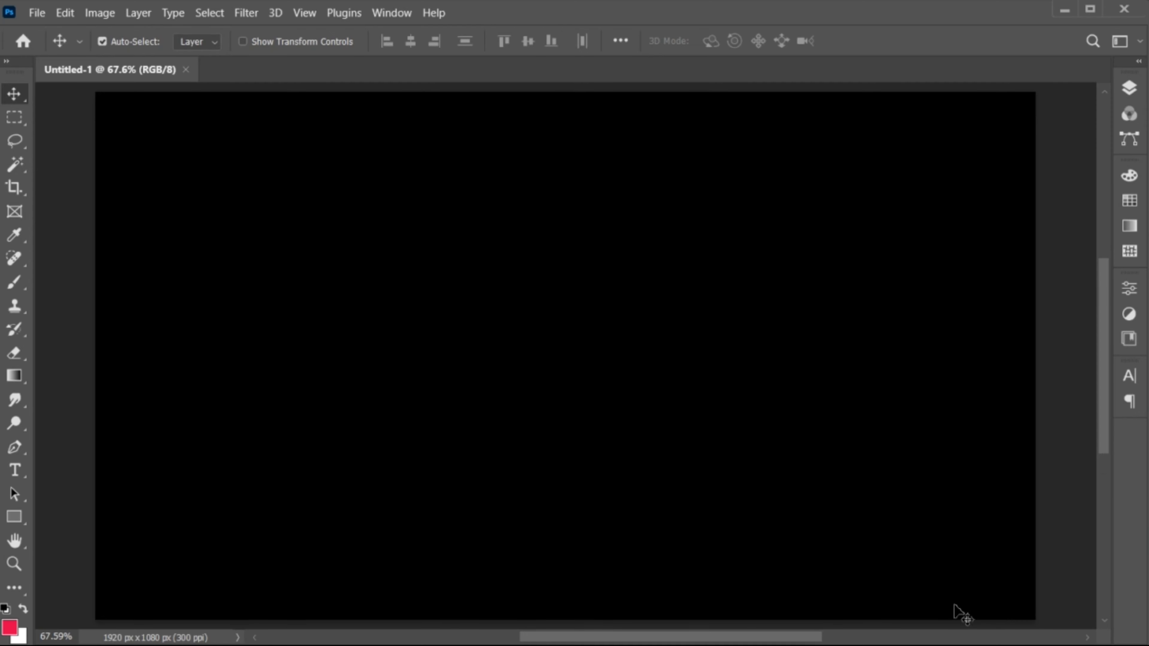
click(35, 13)
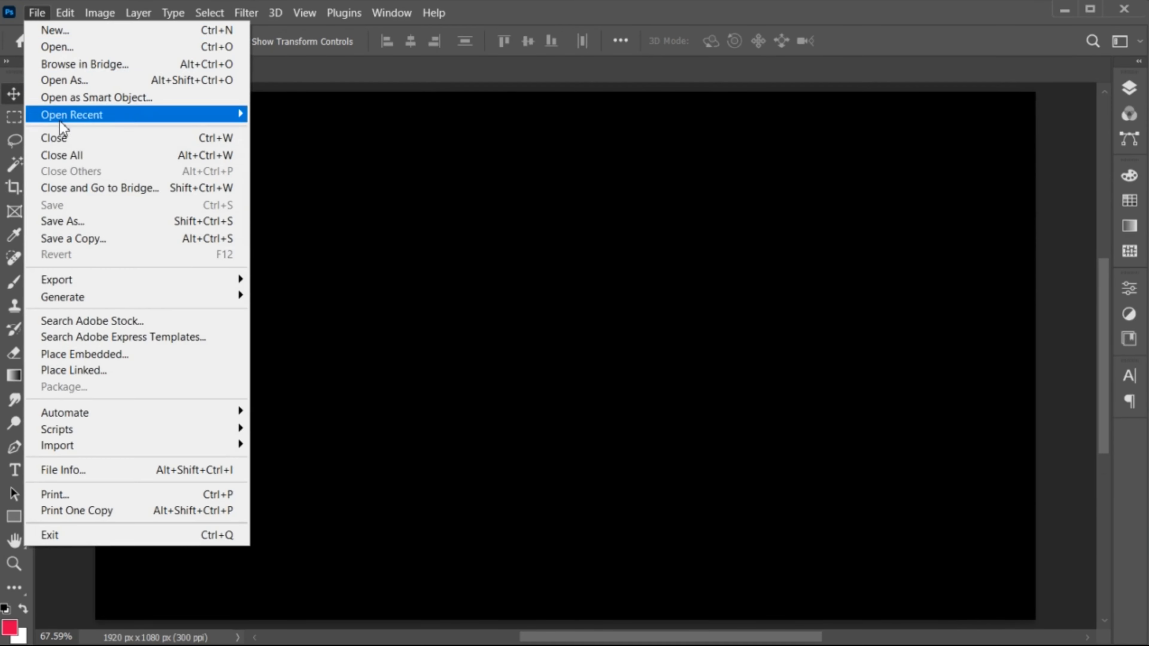
click(90, 354)
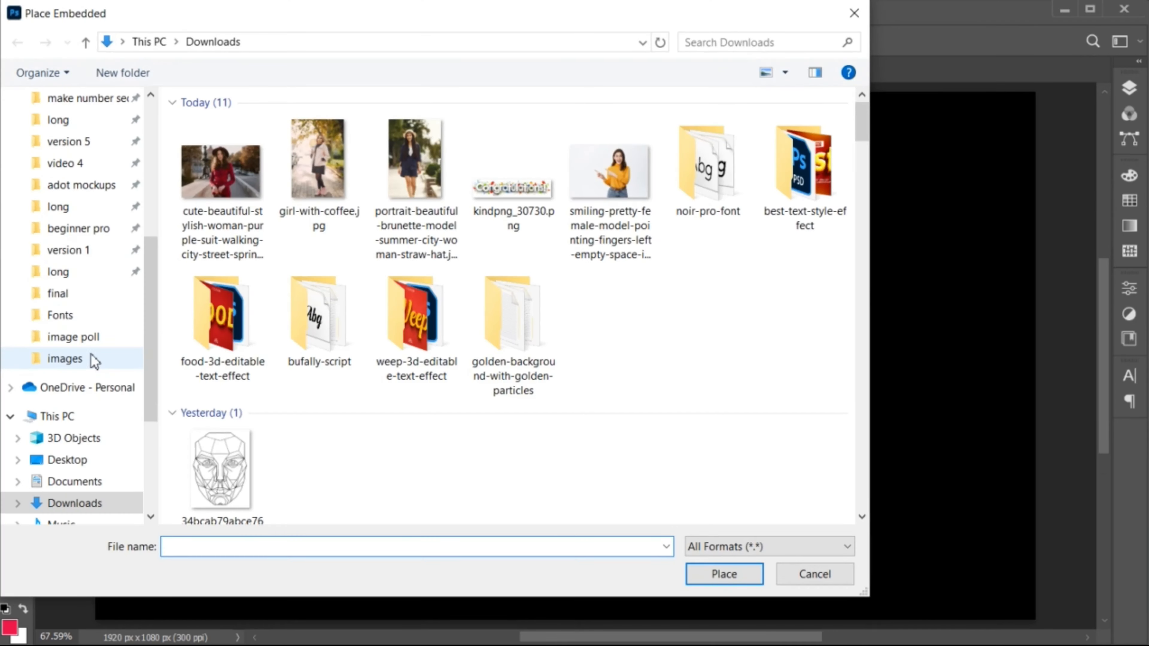
click(254, 212)
click(723, 573)
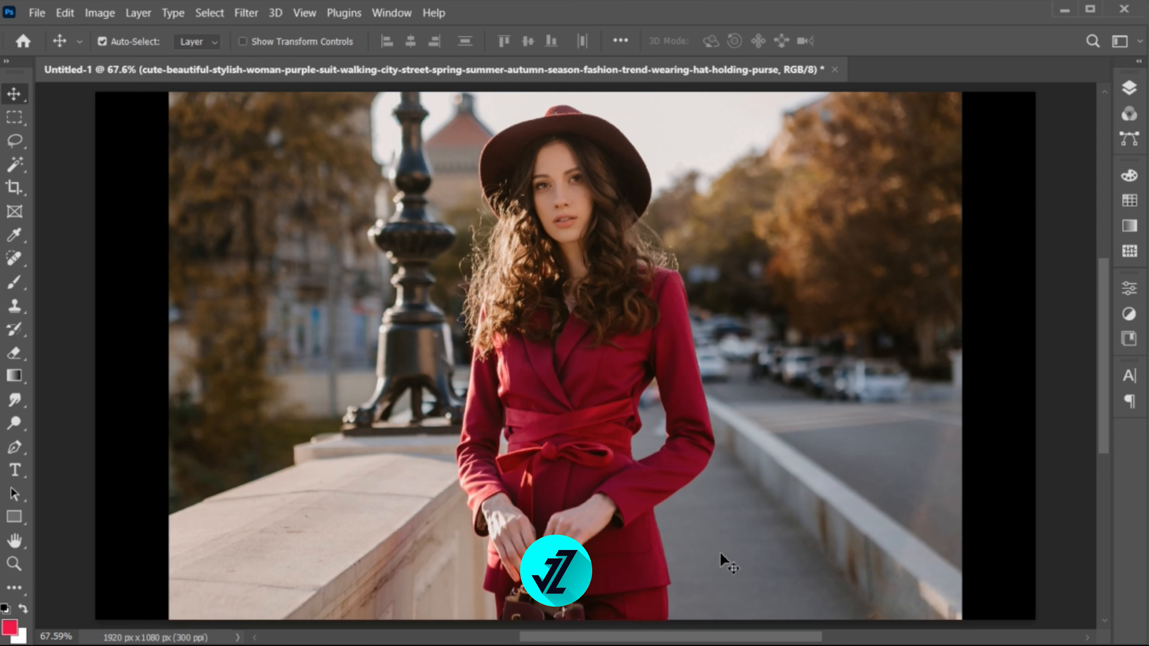
Step: Scale the placed photo to about 34% and move it down so it spans the full canvas width
key(ctrl+space)
drag(723, 559, 695, 537)
key(space)
drag(697, 474, 665, 464)
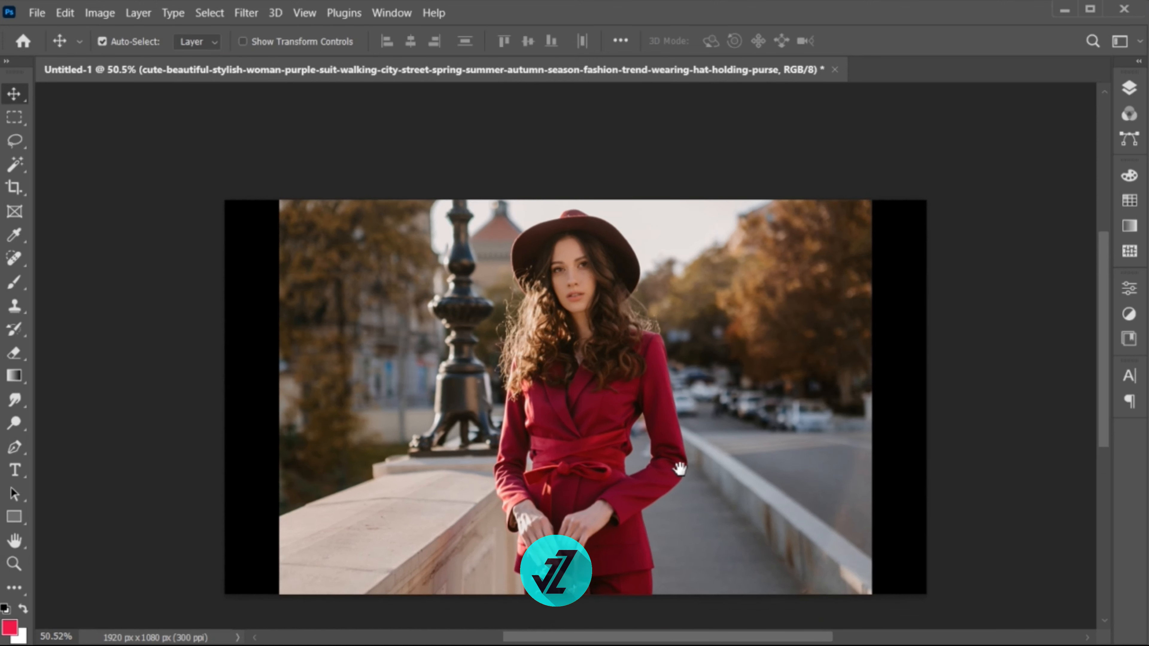
key(ctrl+t)
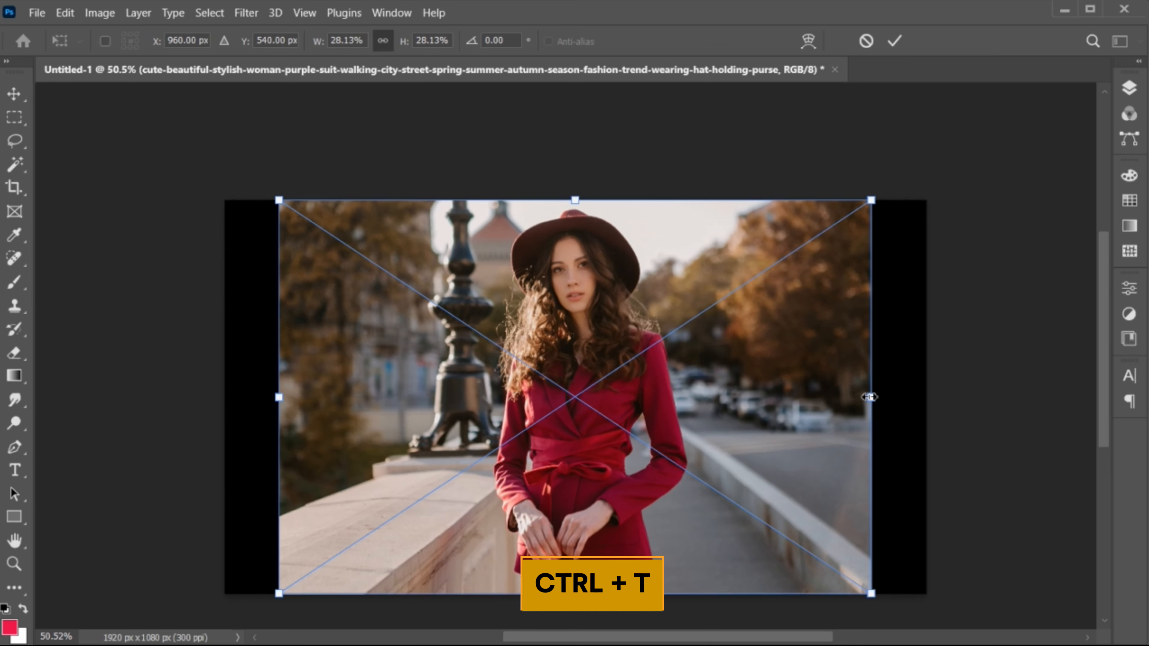
drag(871, 397, 942, 428)
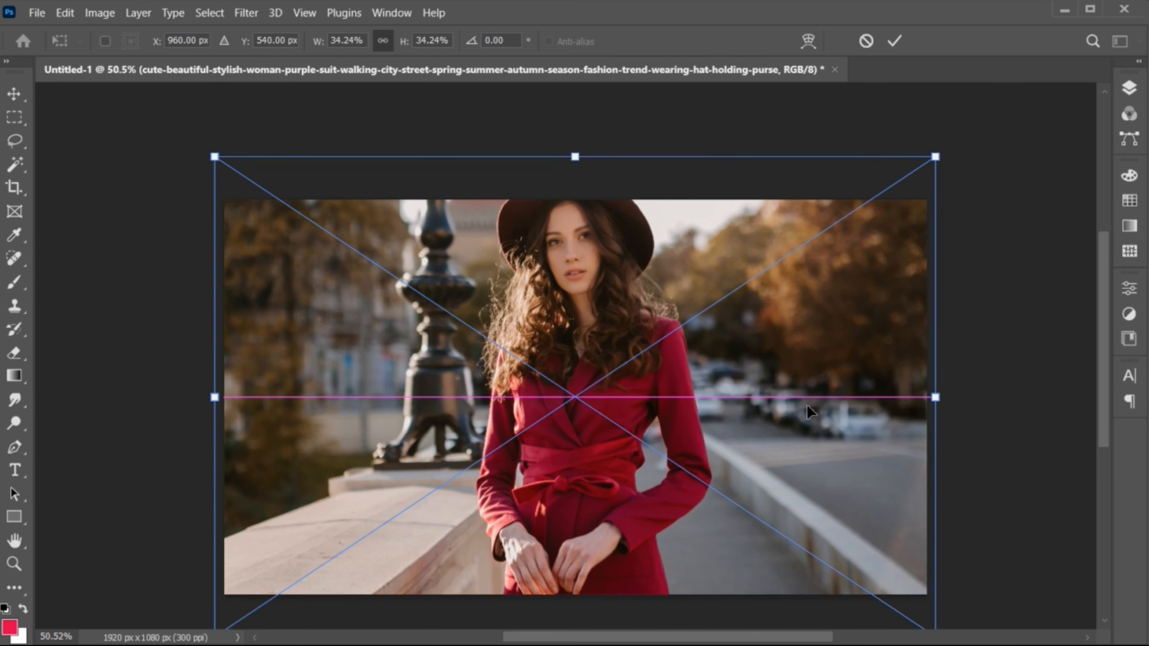
drag(604, 270, 603, 347)
key(Return)
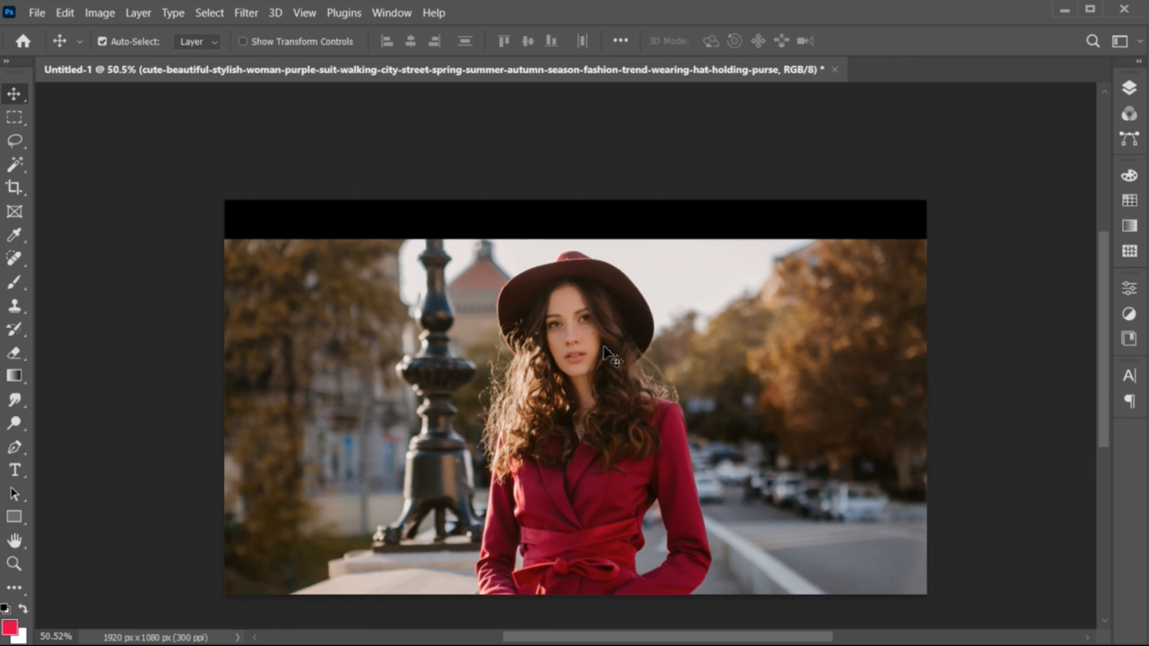
Step: Rasterize the placed photo layer
click(1128, 93)
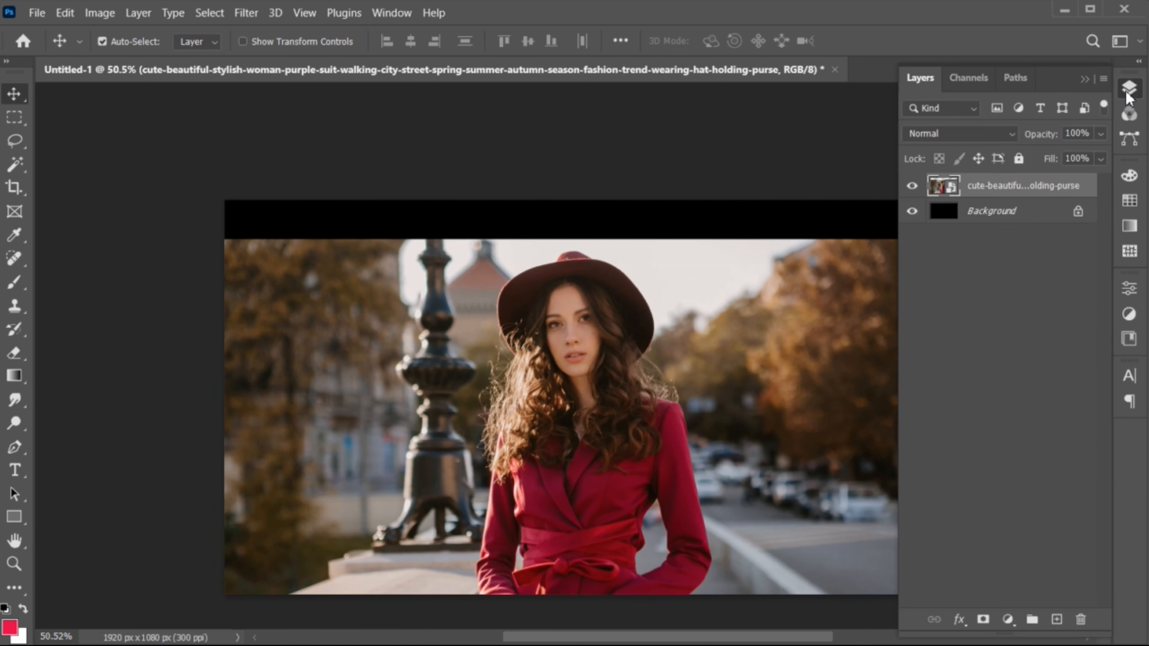
right_click(983, 189)
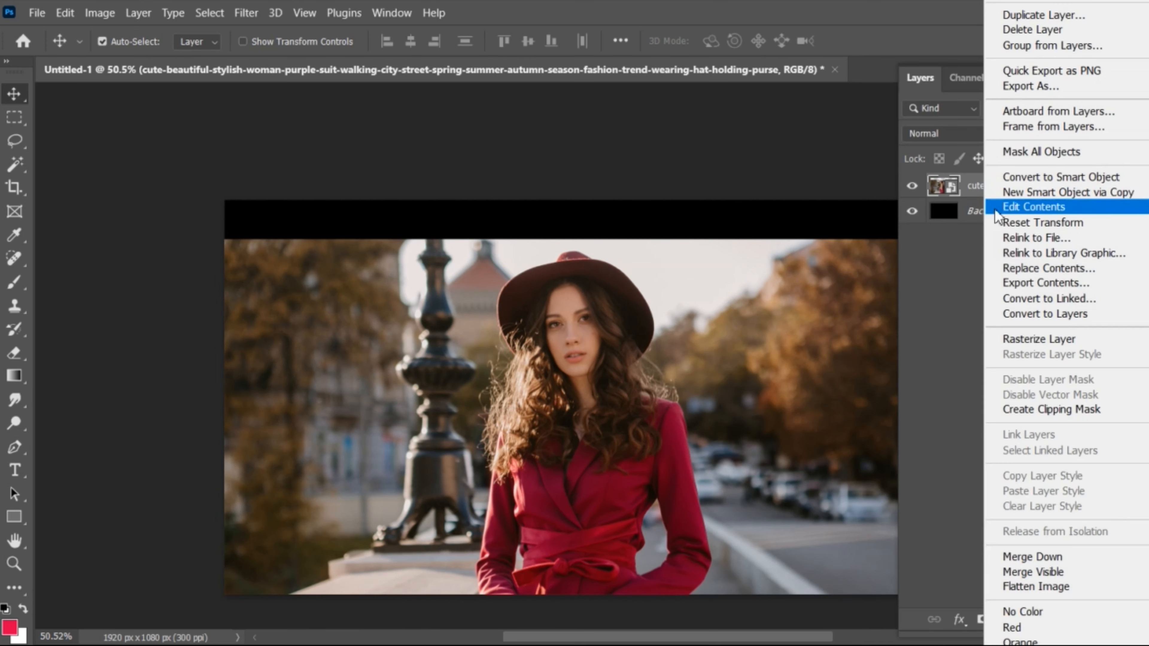
click(1024, 334)
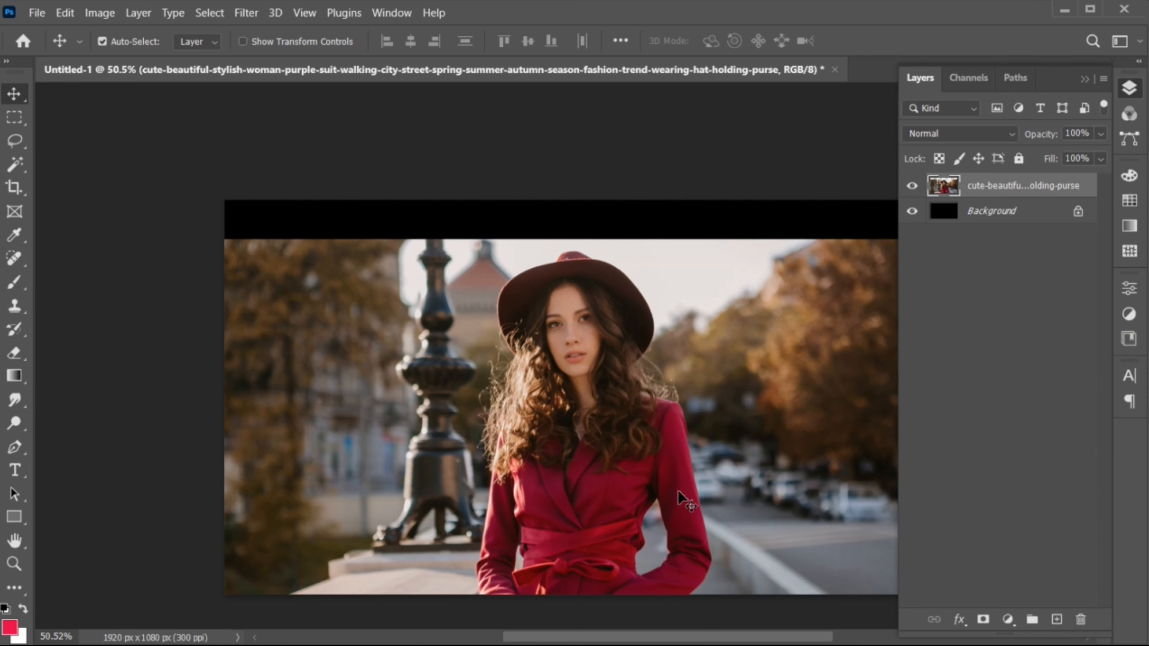
Step: Select the empty black strip along the top of the canvas, fill it with Content-Aware fill, and deselect
drag(679, 490, 621, 493)
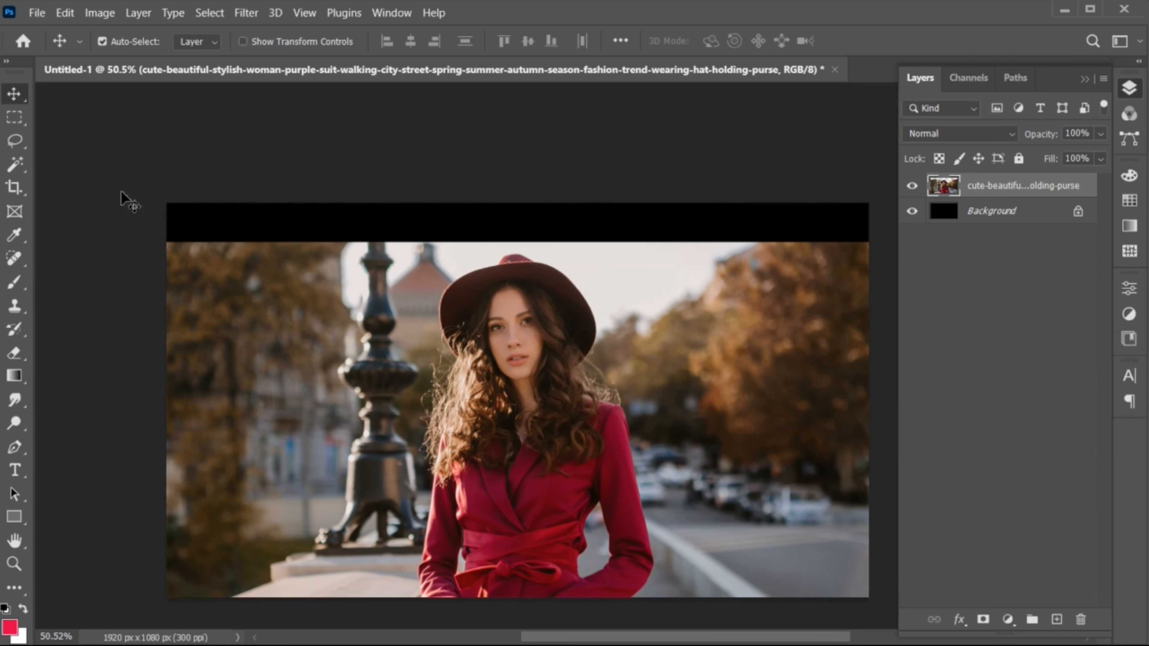
click(14, 117)
drag(165, 202, 881, 245)
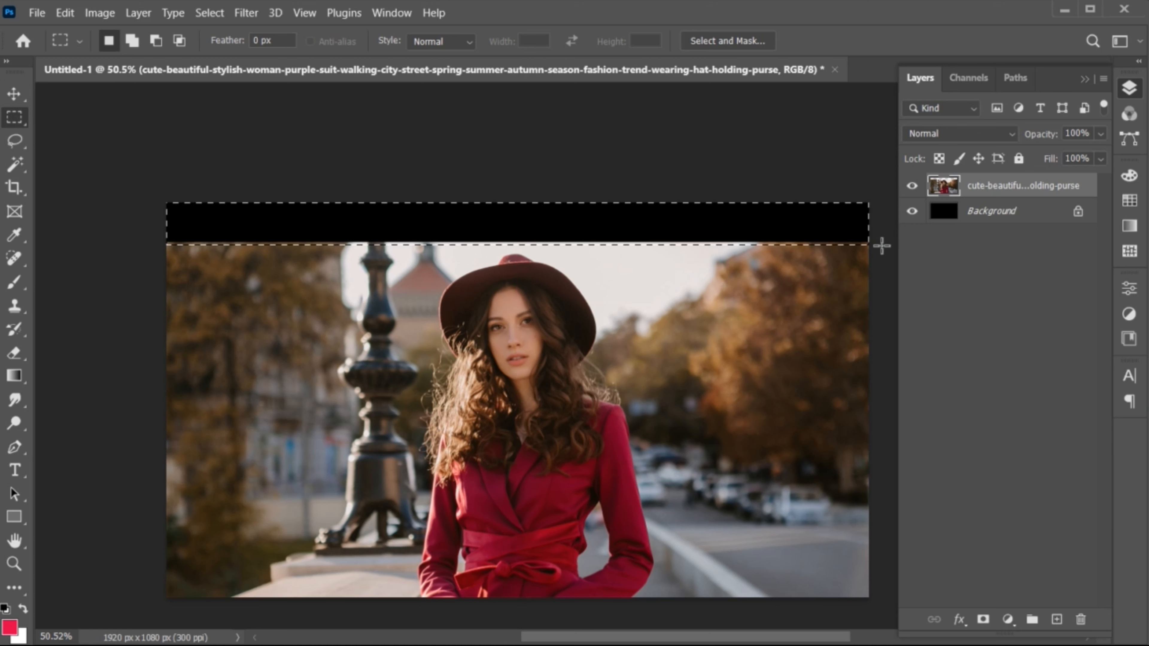
click(66, 13)
click(108, 247)
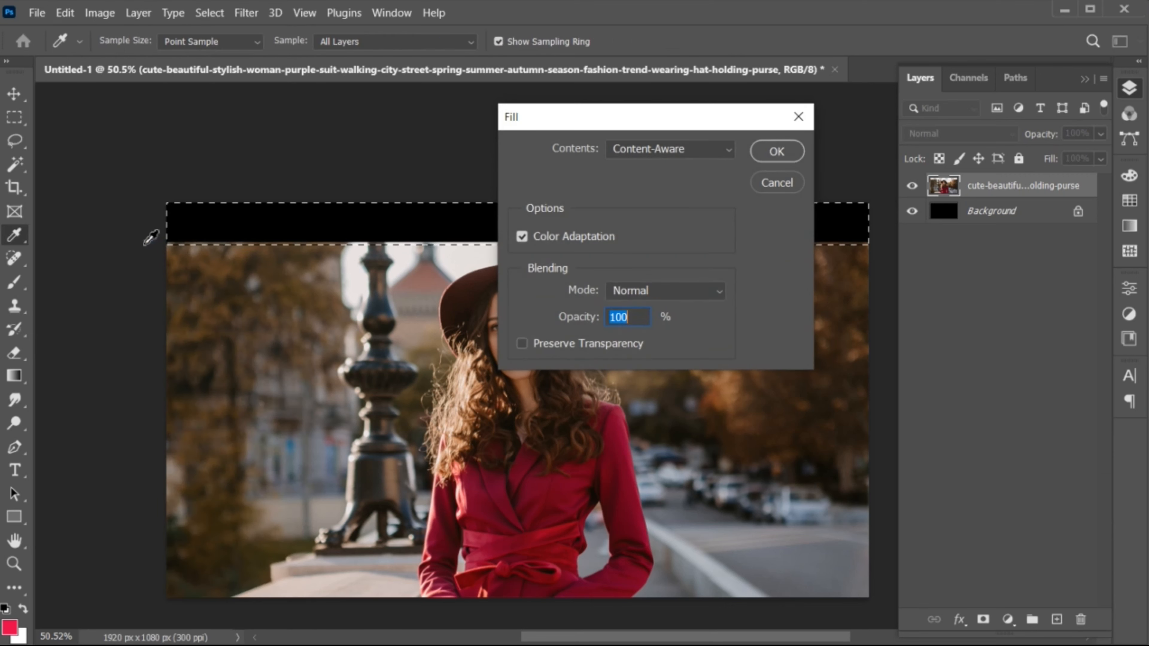
click(778, 152)
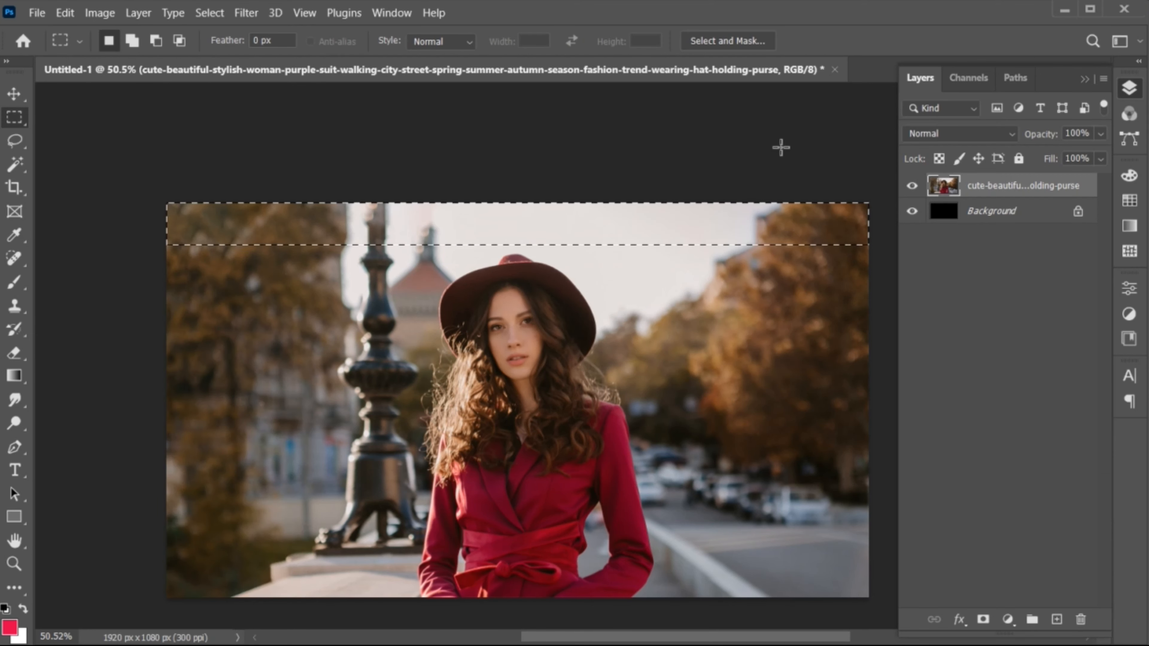
key(ctrl+d)
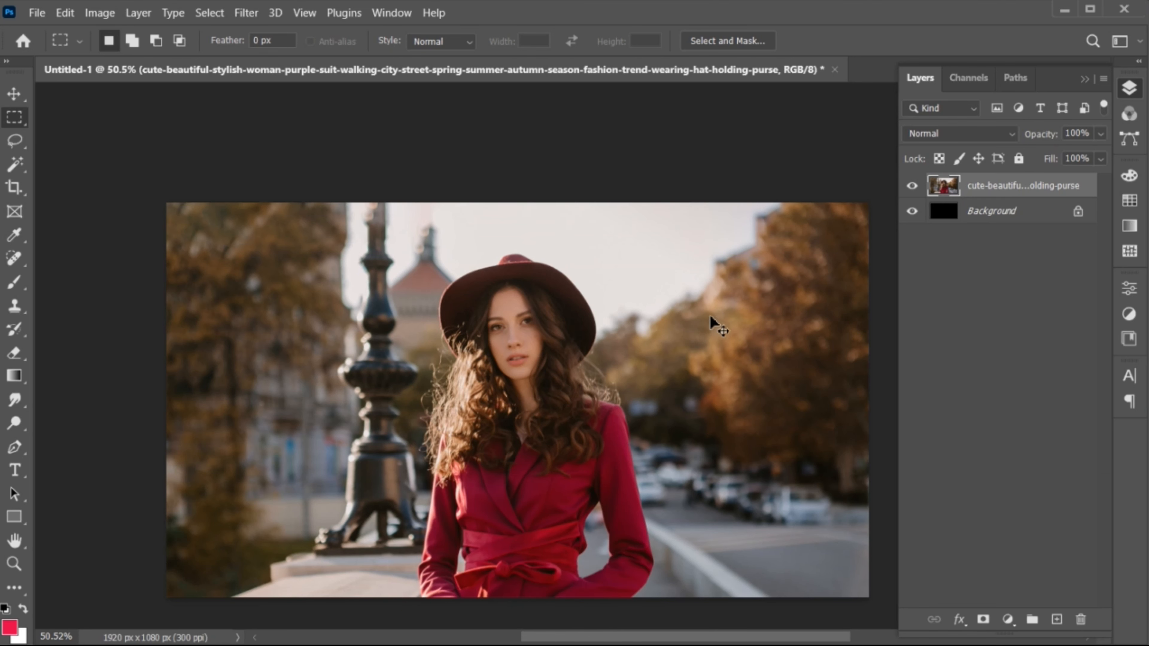
Step: Switch to the Move tool and duplicate the photo layer
key(v)
key(ctrl+0)
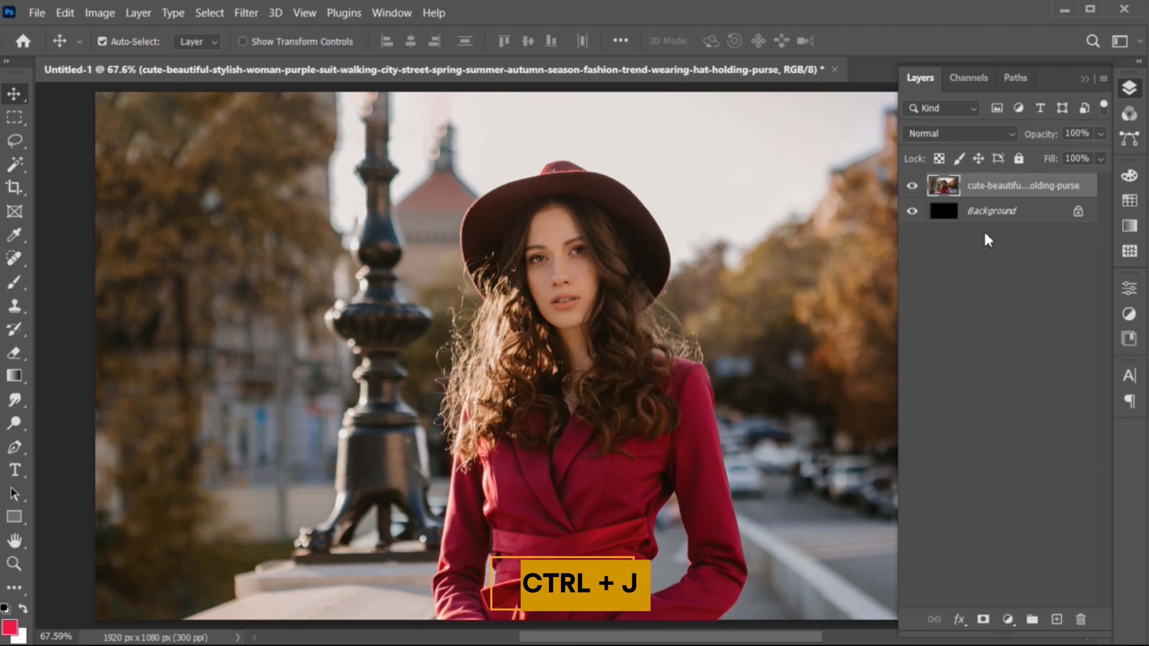
key(ctrl+j)
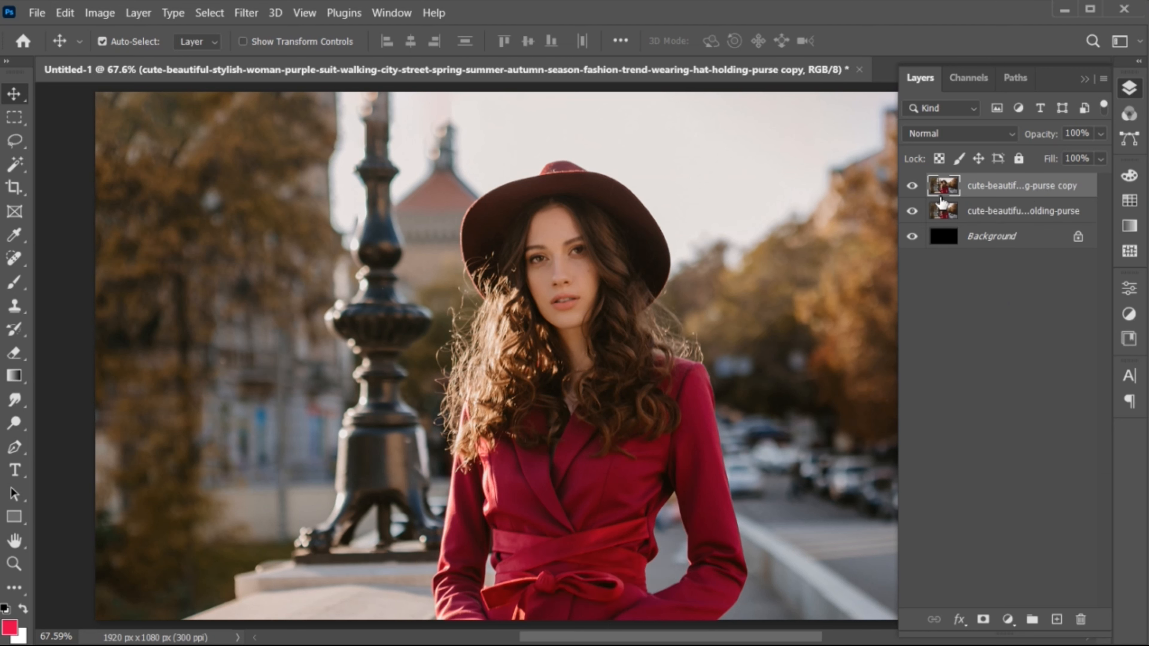
Step: Select the subject on the copy layer and add a layer mask from that selection
click(213, 12)
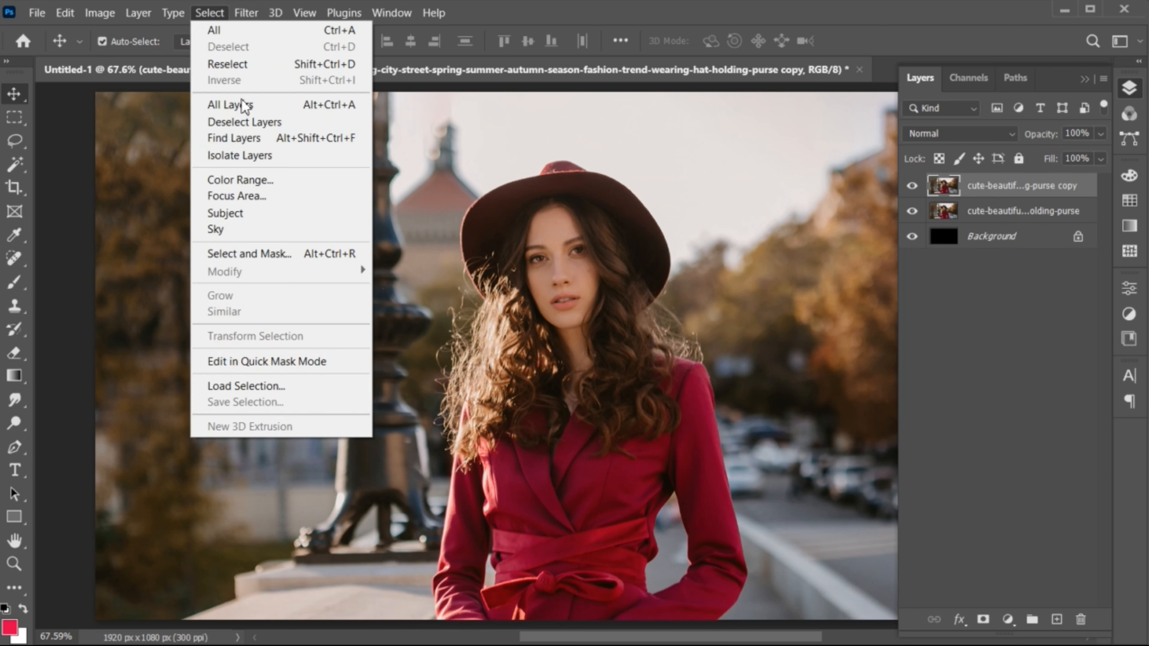
click(260, 213)
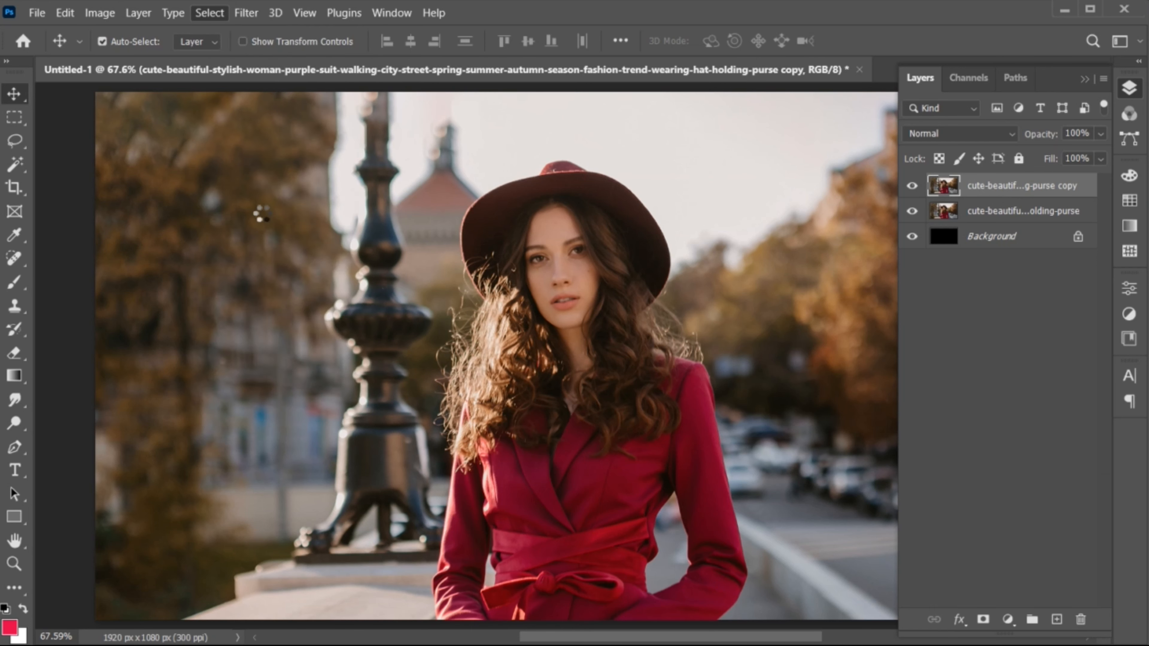
click(984, 619)
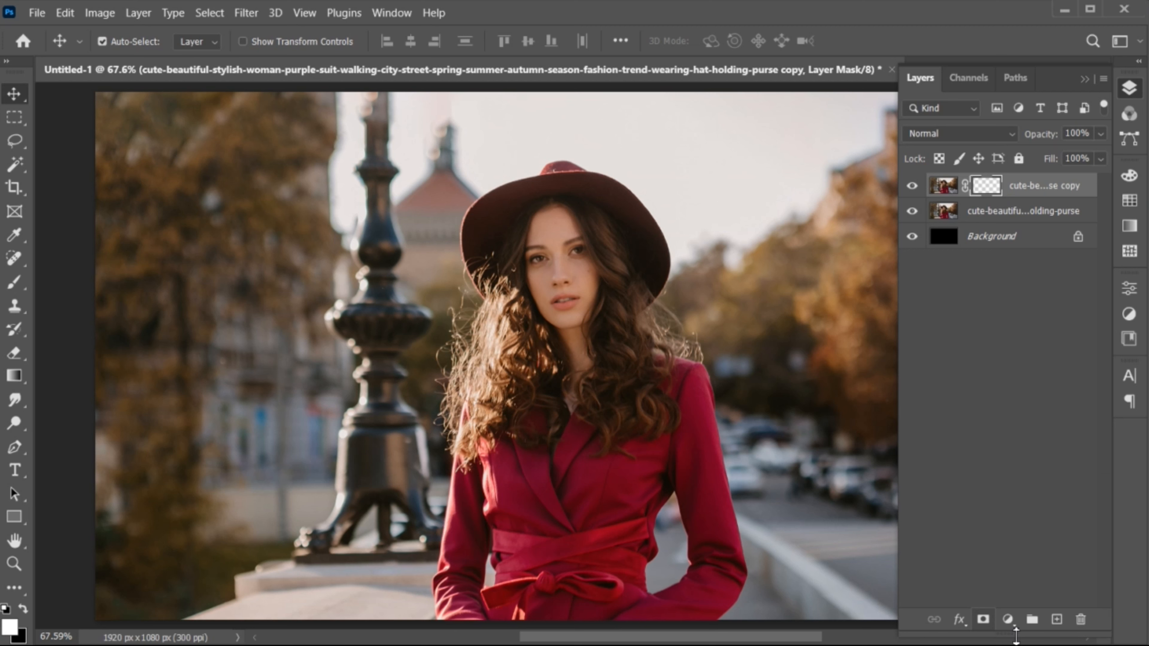
Step: Load the copy layer's mask as a selection and expand the selection outward
drag(1015, 626, 1015, 504)
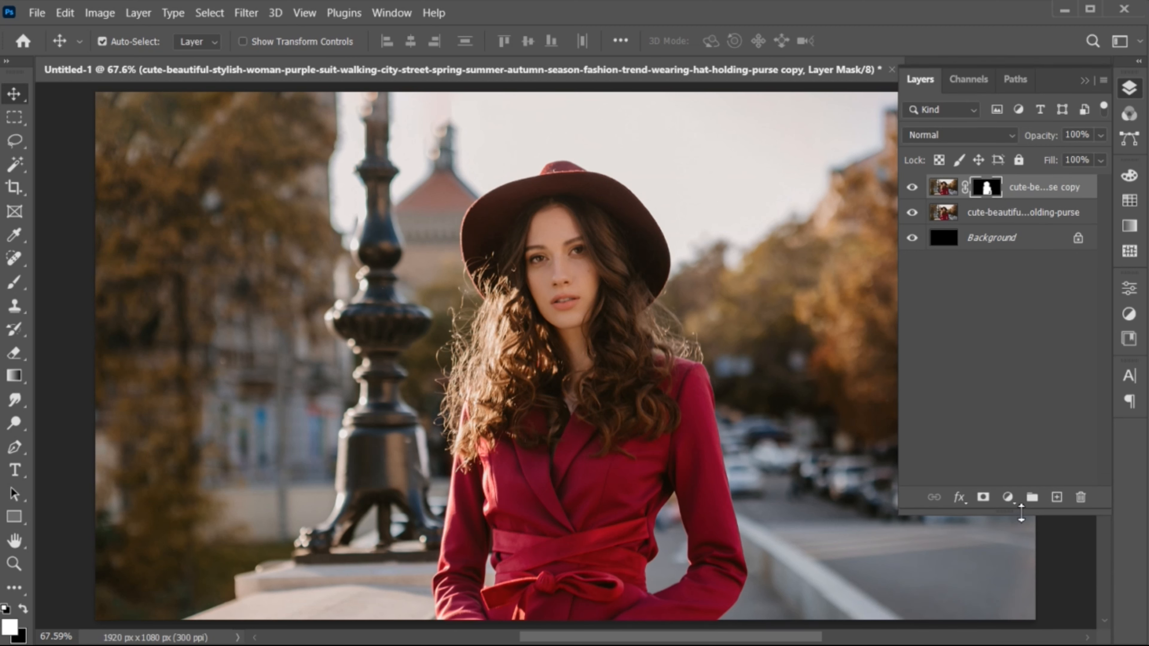
ctrl+click(988, 190)
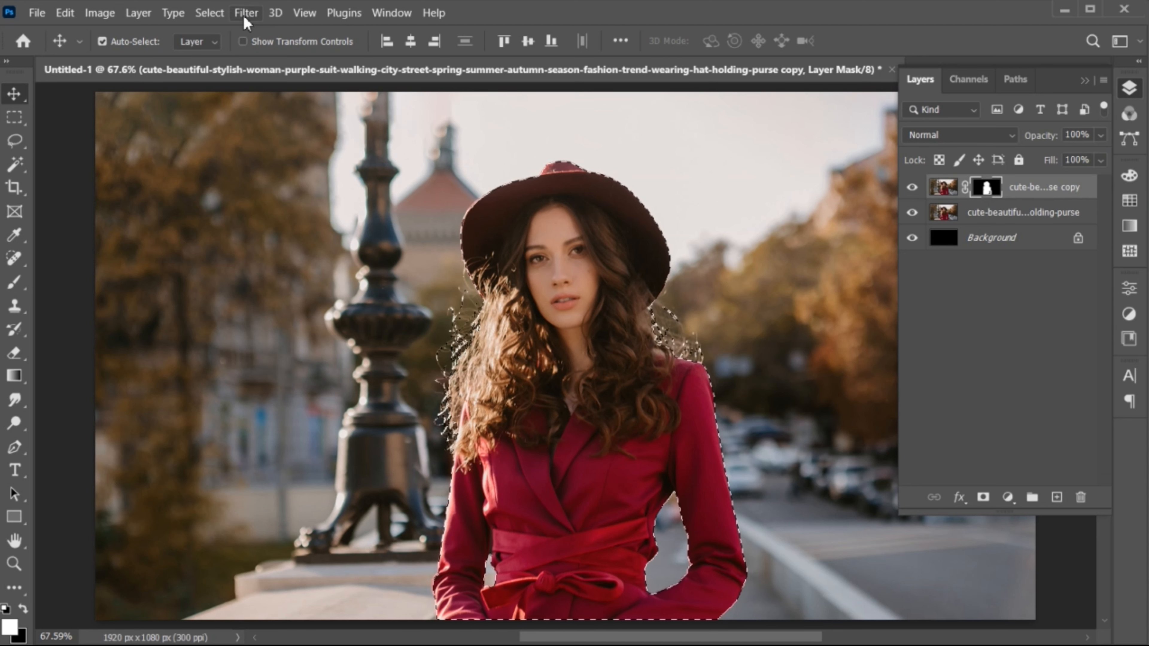
click(209, 13)
mouse_move(360, 271)
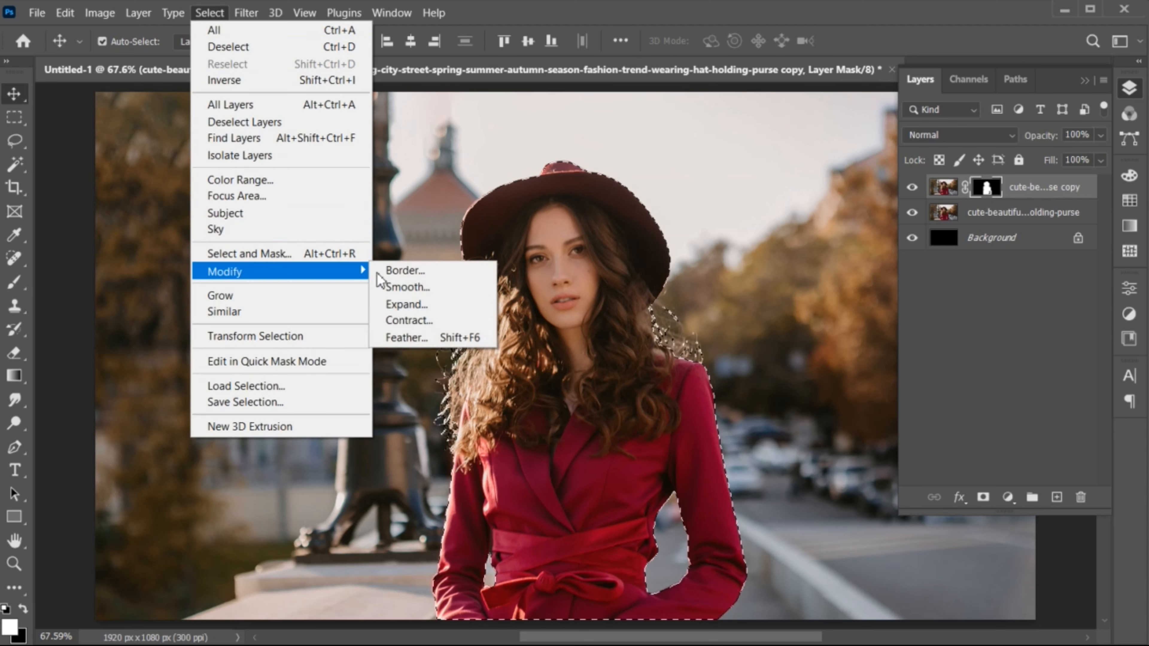
click(431, 303)
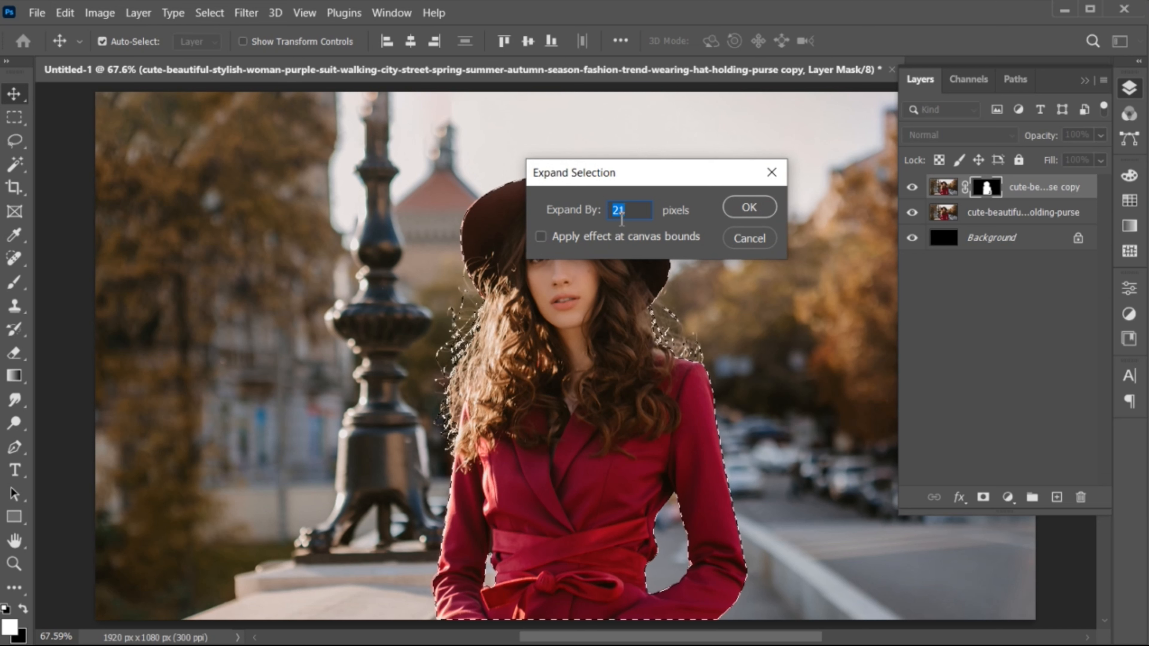
click(763, 213)
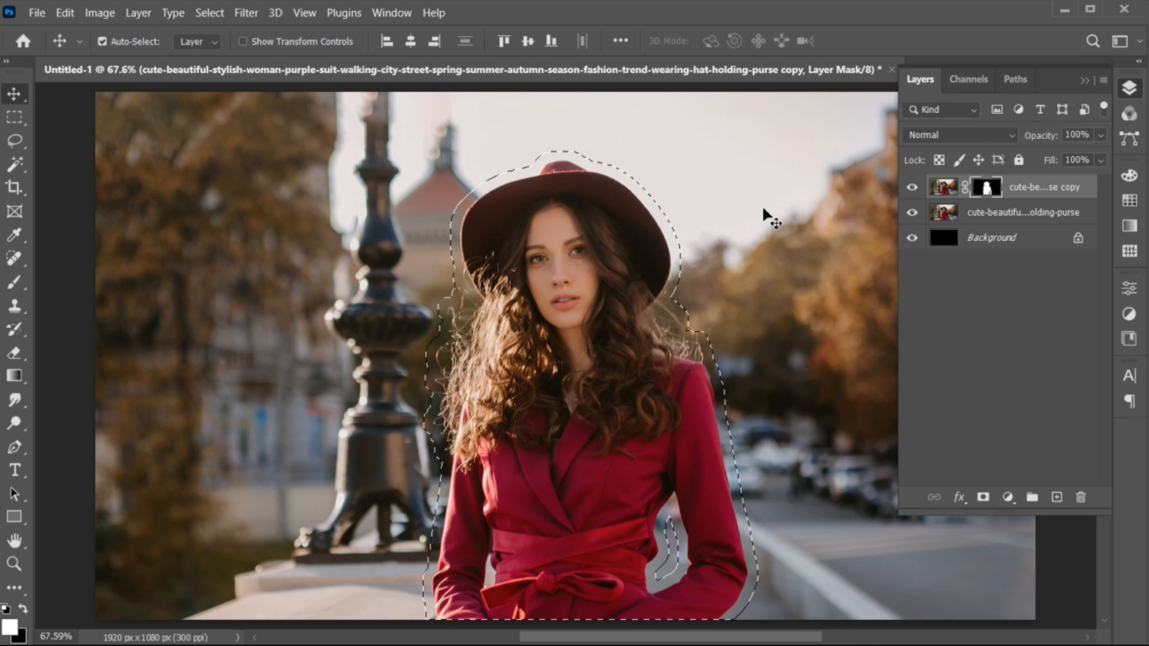
Step: Content-Aware fill the expanded selection on the original photo layer to remove the woman
click(995, 212)
click(65, 13)
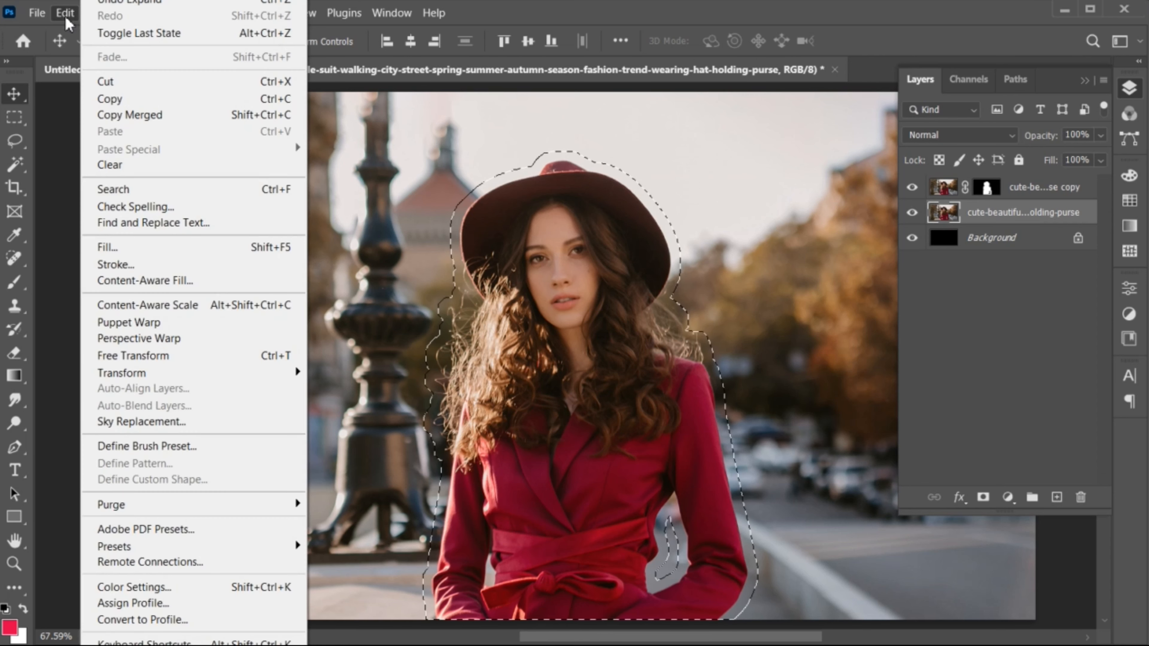
click(130, 248)
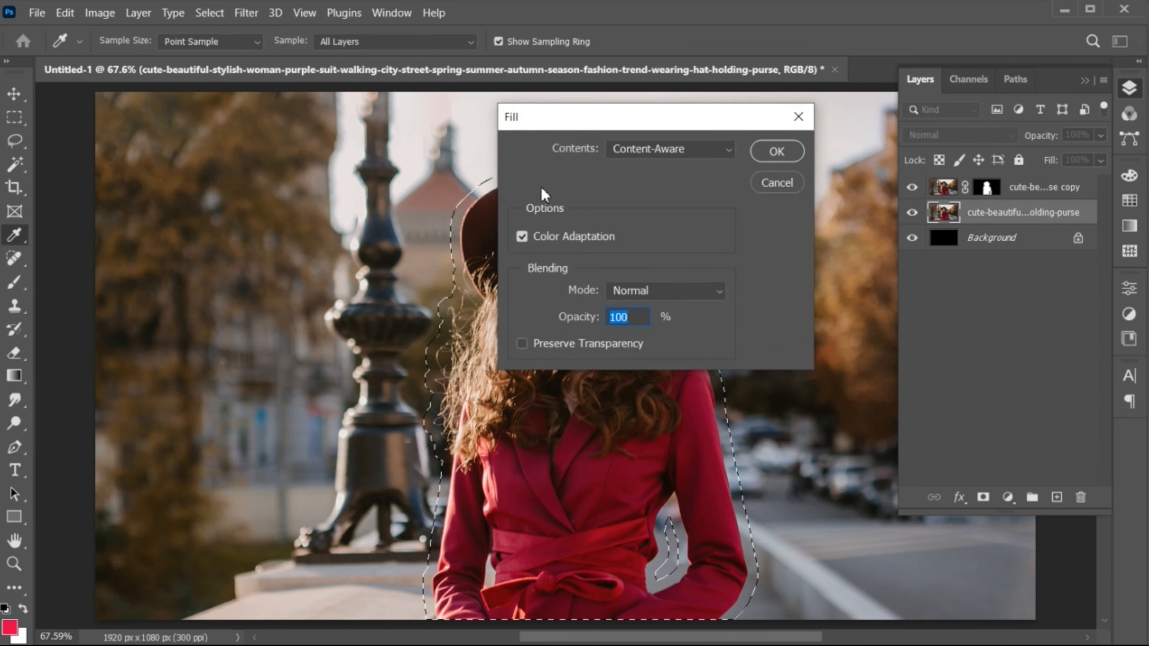
click(784, 152)
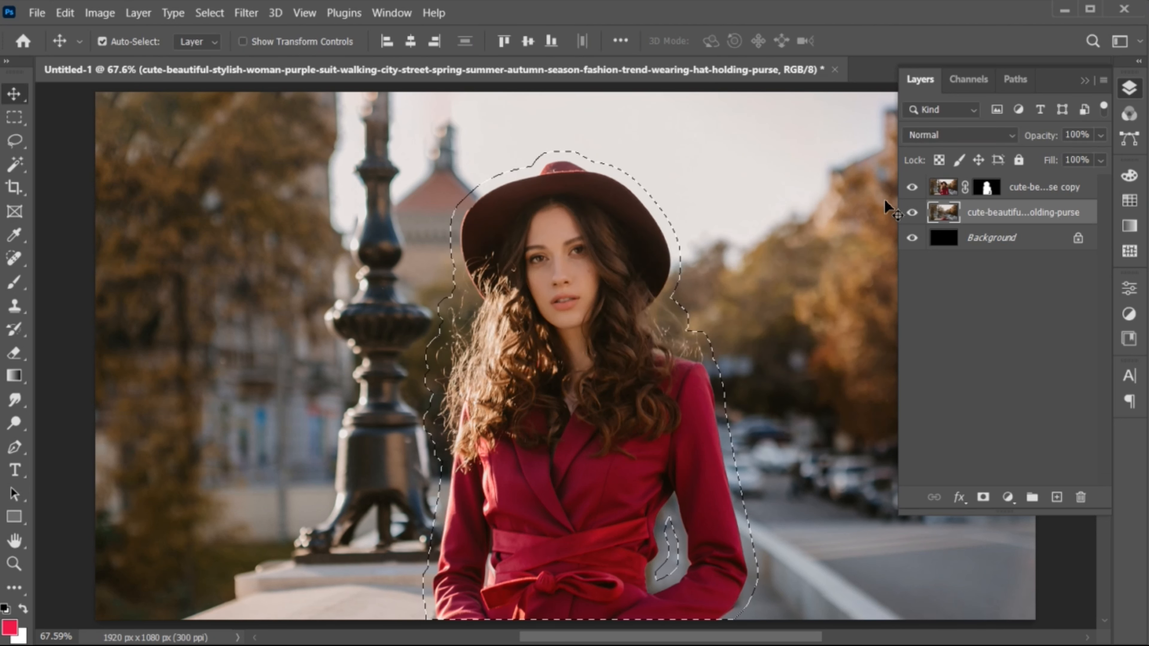
Step: Hide the copy layer to inspect the filled background, deselect, and show the copy layer again
click(913, 189)
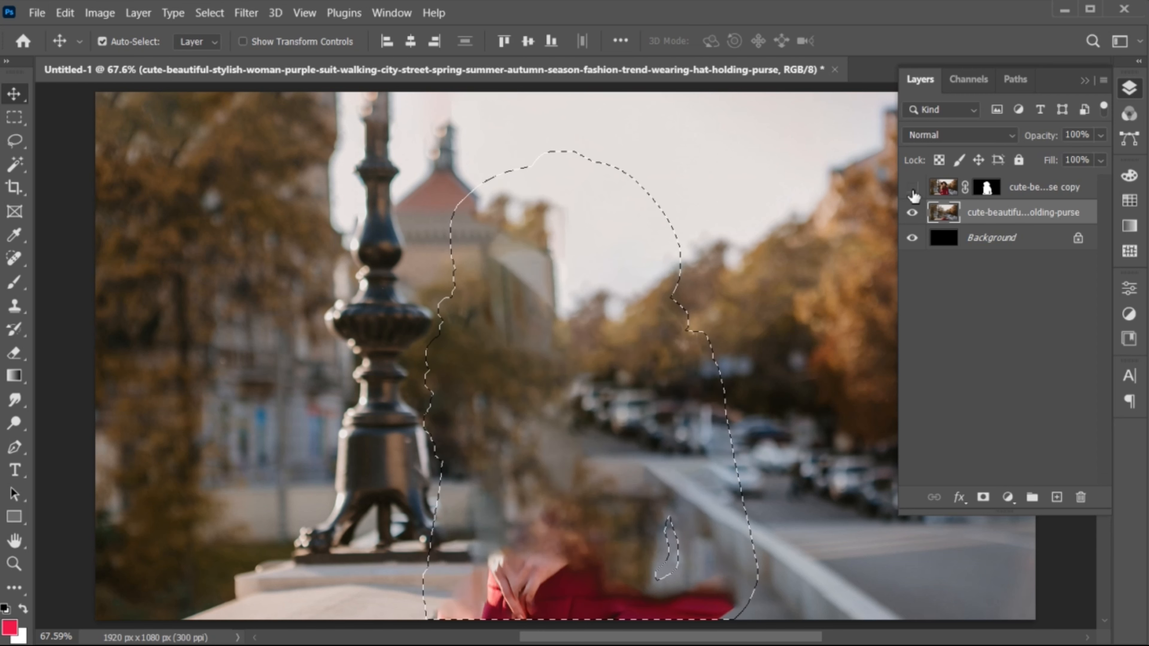
key(ctrl)
key(ctrl+d)
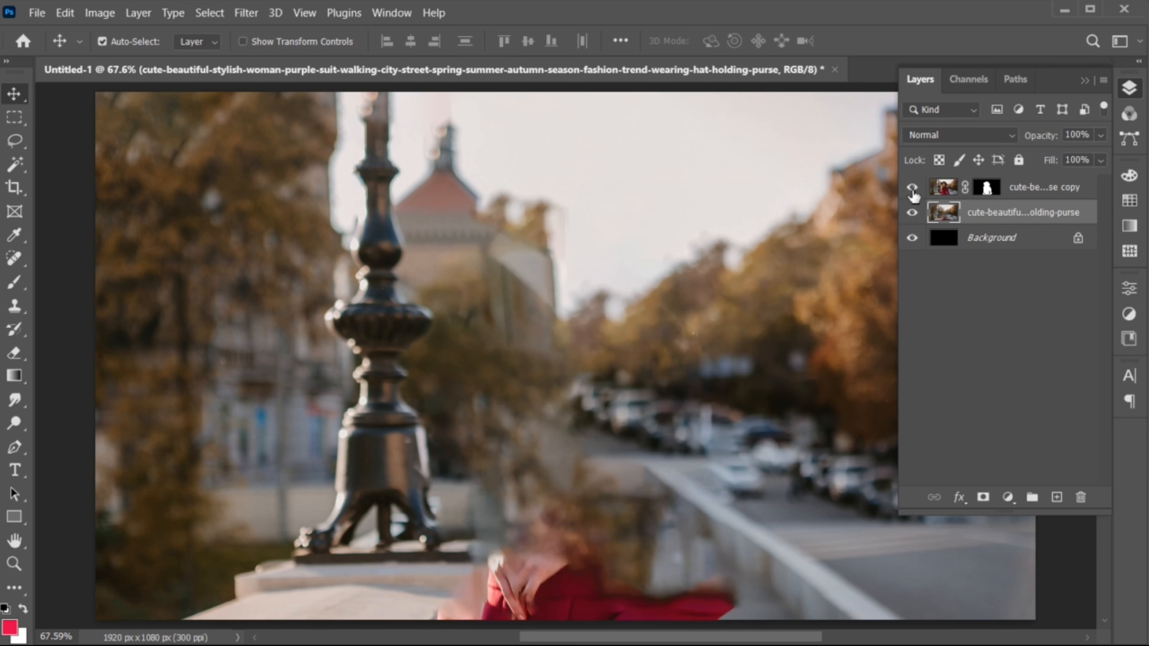
click(912, 189)
Step: Apply a Gaussian Blur with an 18.0 pixel radius to the filled background photo layer
click(245, 14)
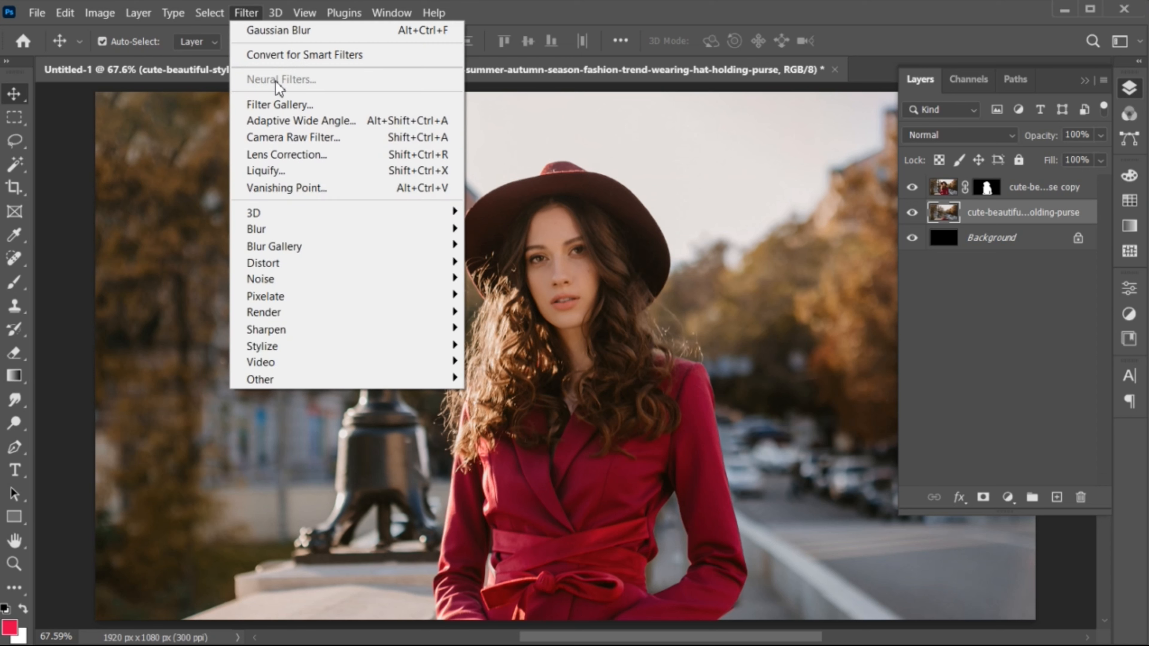
mouse_move(438, 239)
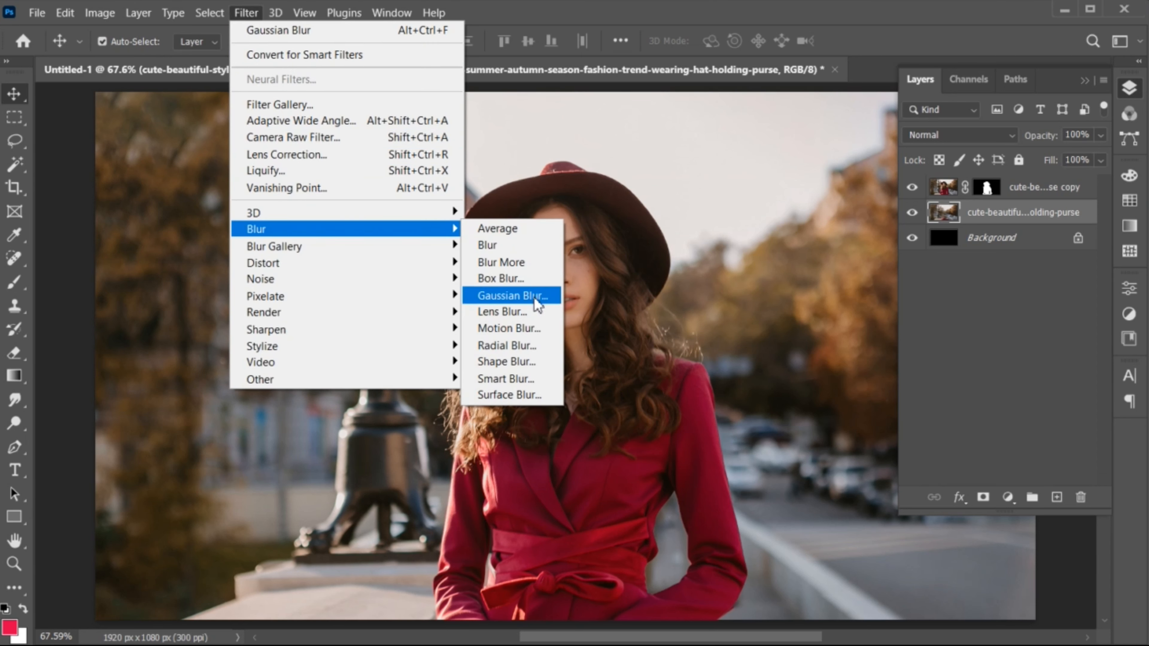
click(513, 295)
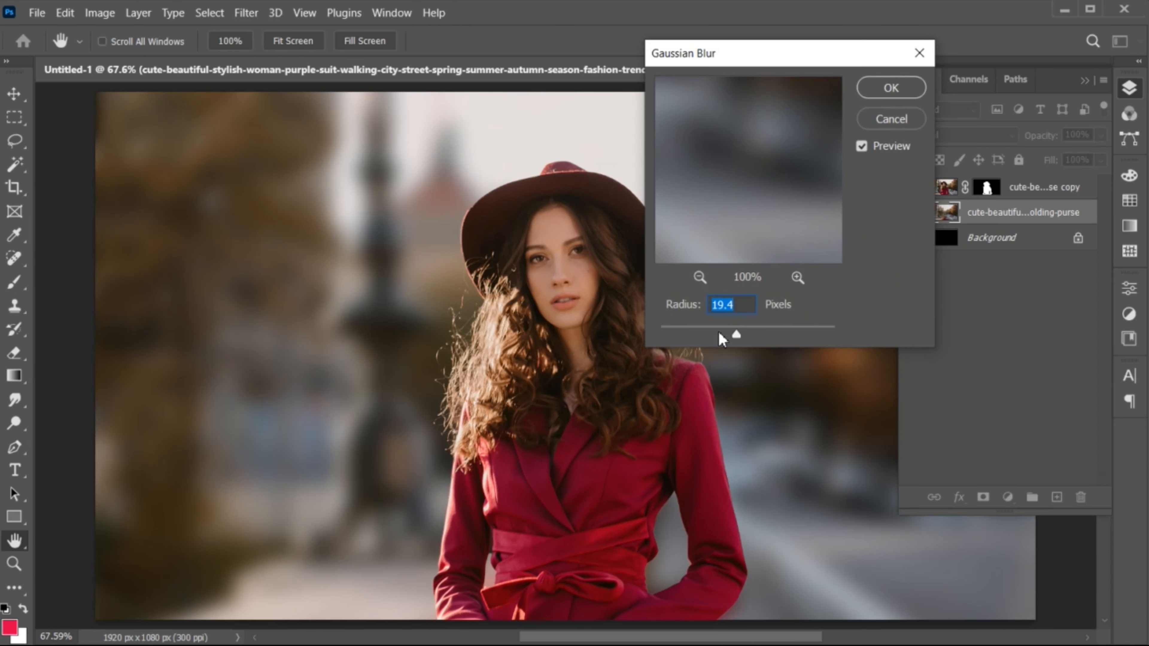
drag(736, 336, 734, 337)
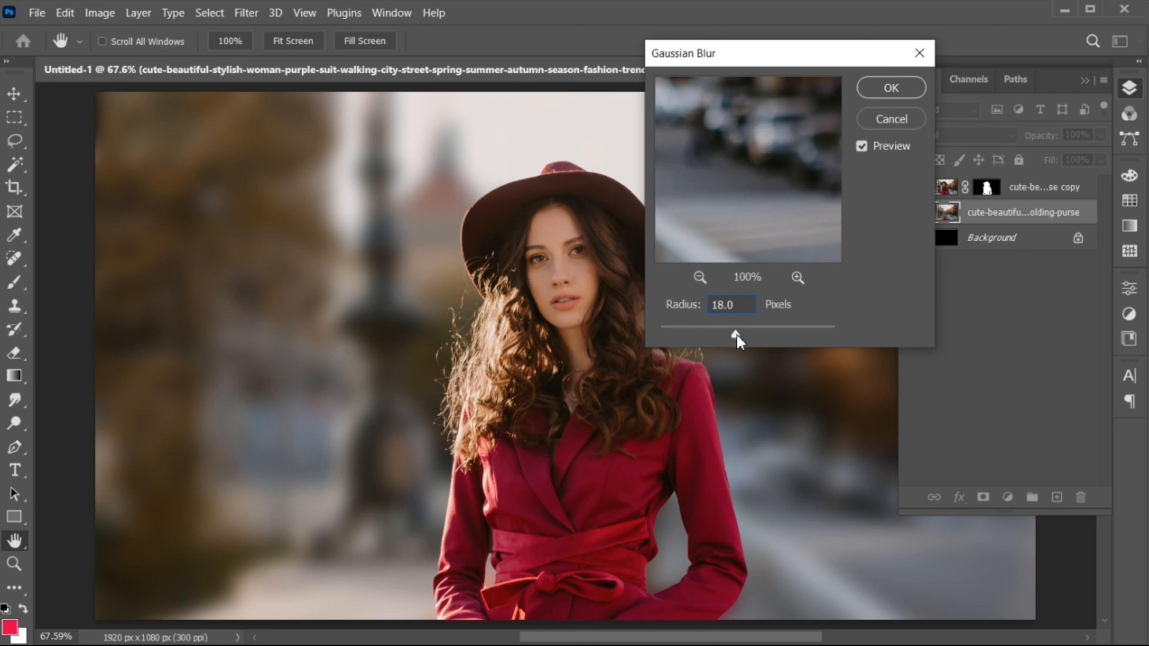
click(898, 94)
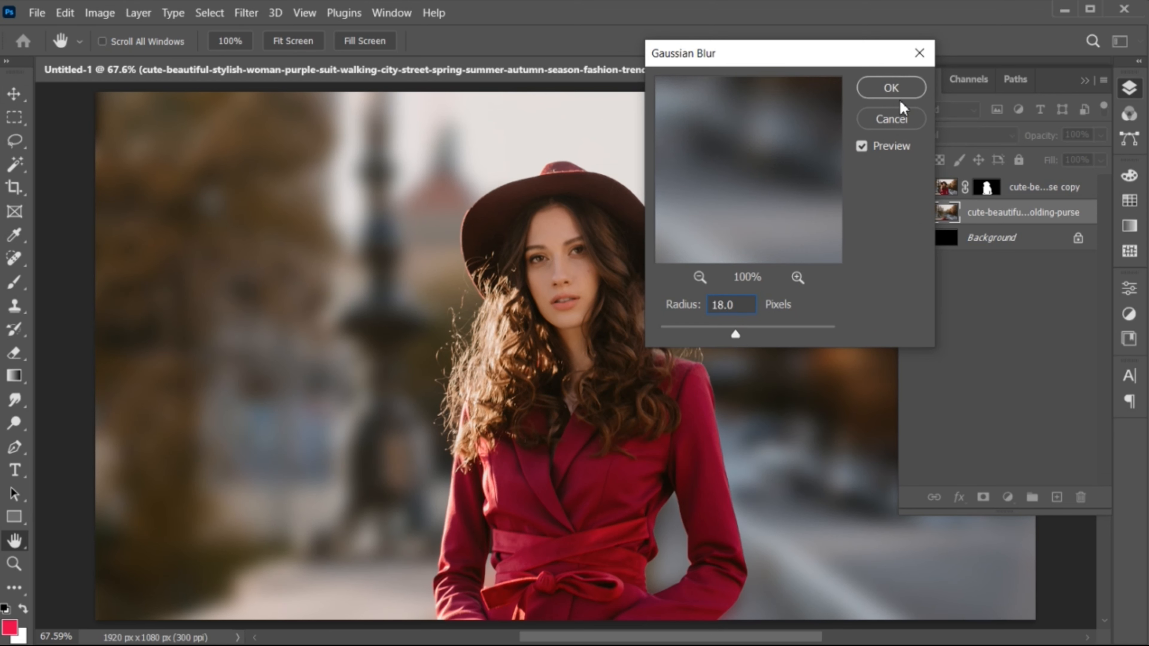
key(v)
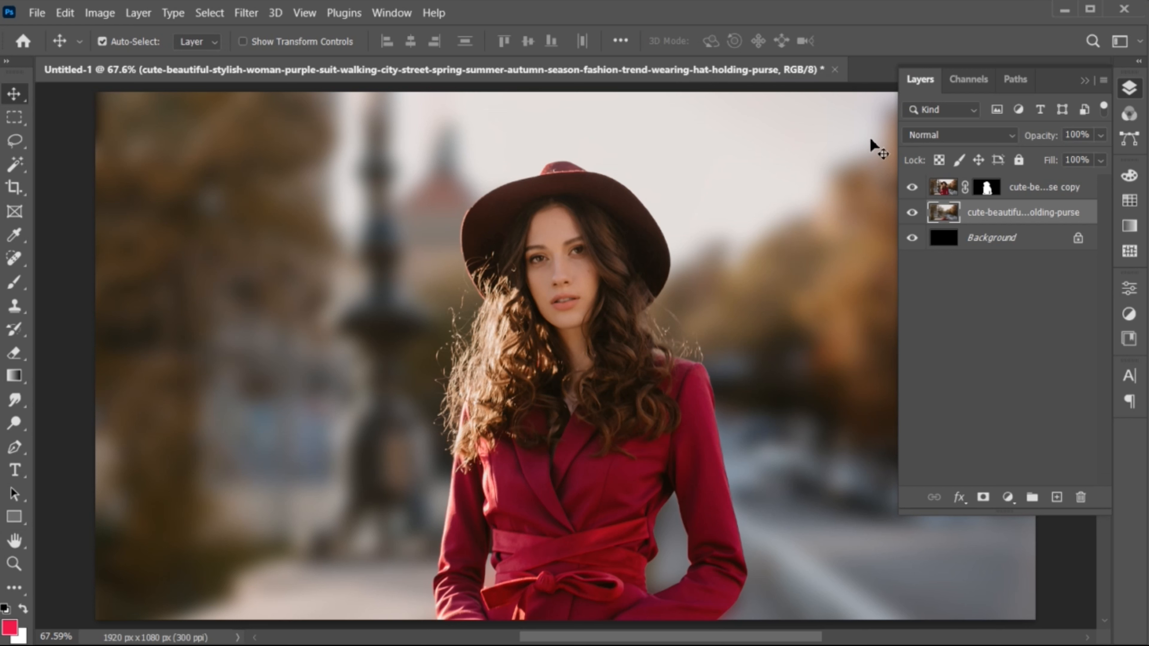
Step: Draw a rectangle about 610 × 127 px across the woman's hair above the masked copy layer
click(1023, 186)
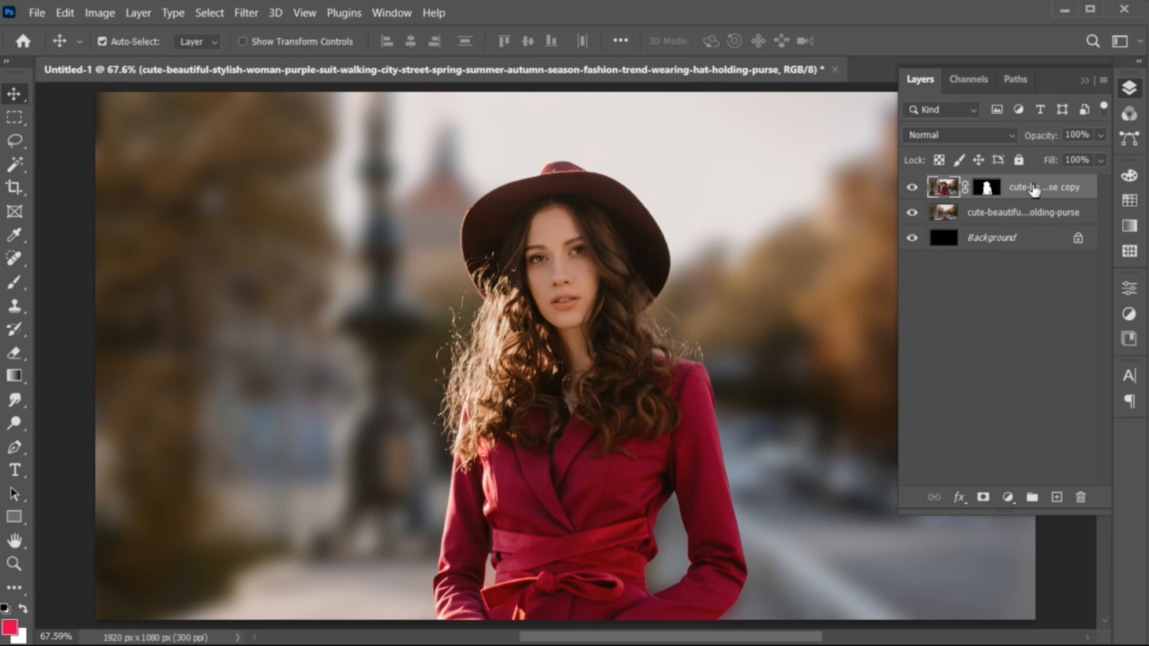
click(14, 517)
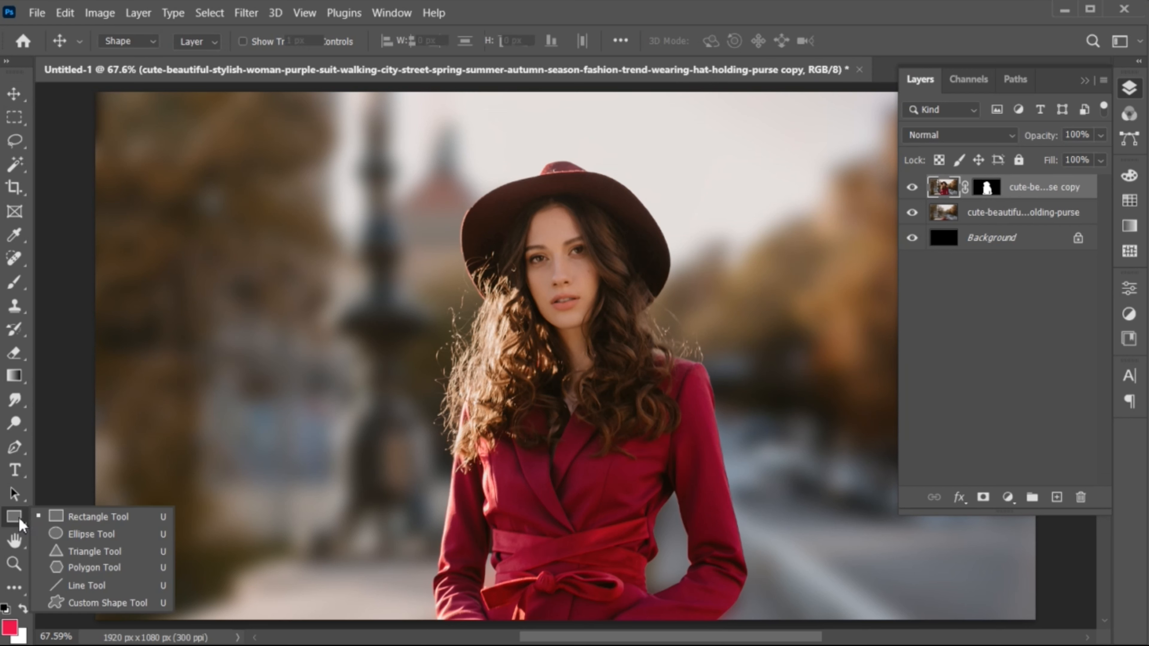
click(97, 516)
drag(397, 343, 696, 406)
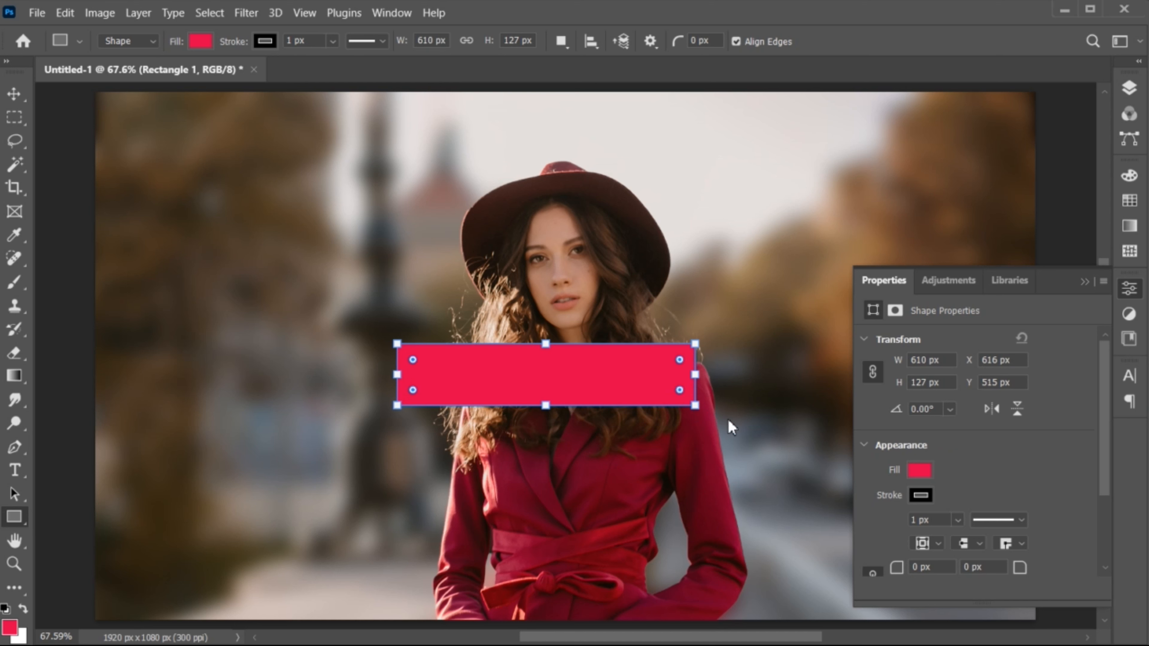
Step: Remove the rectangle's stroke so it has no outline colour
click(921, 496)
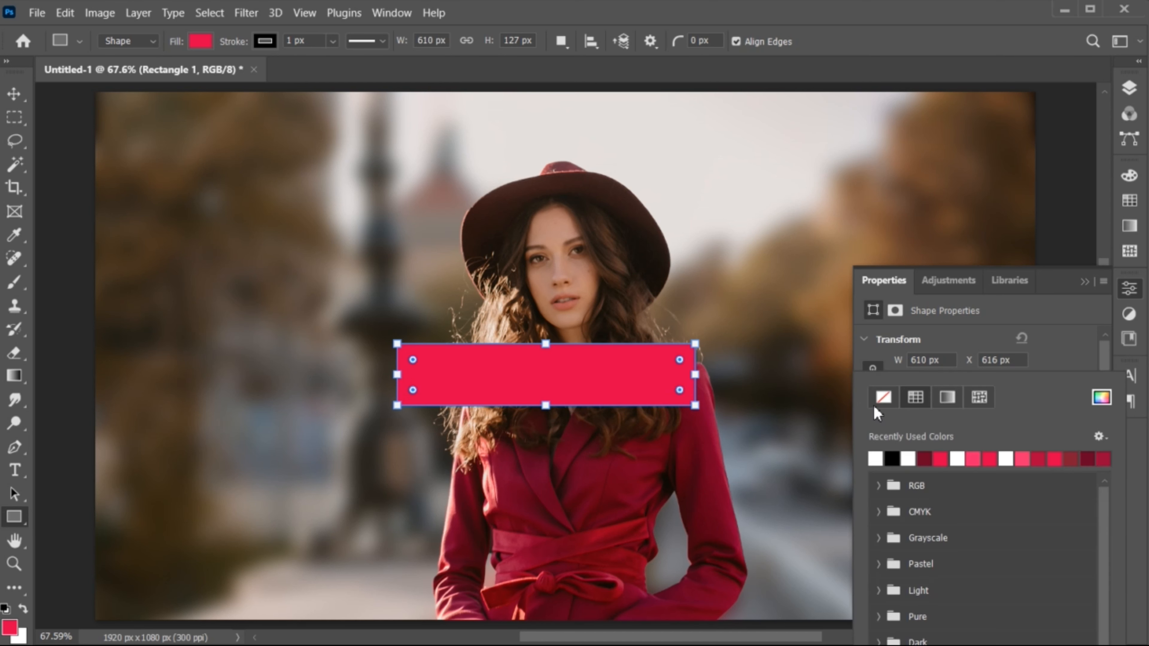
click(882, 398)
click(1076, 347)
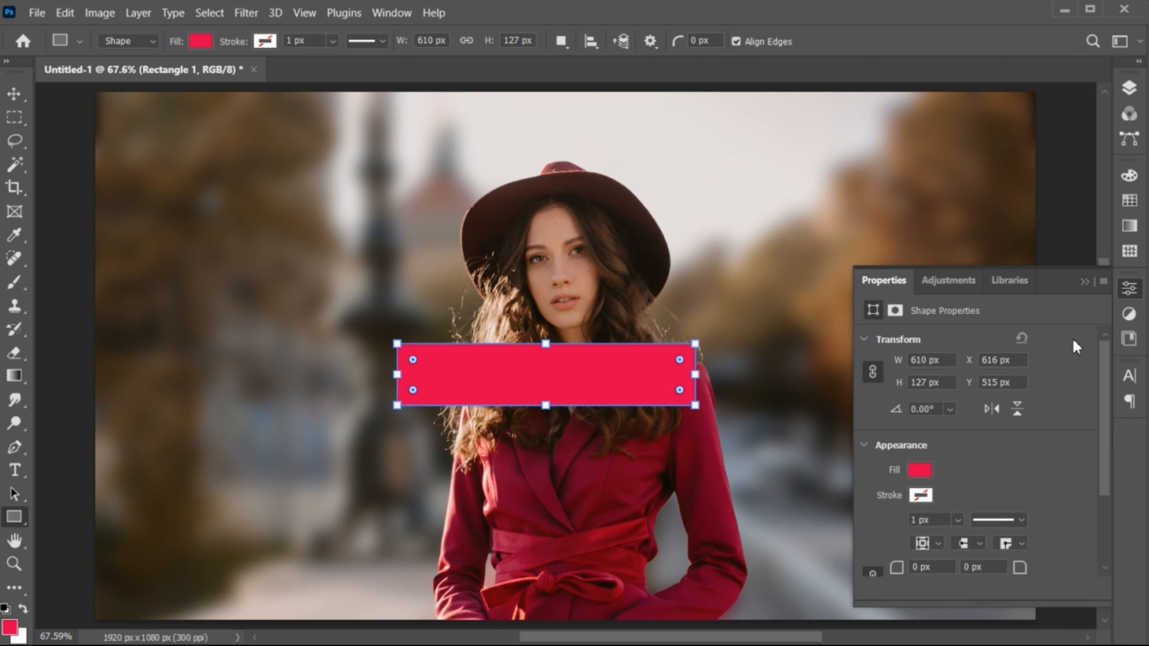
click(1085, 282)
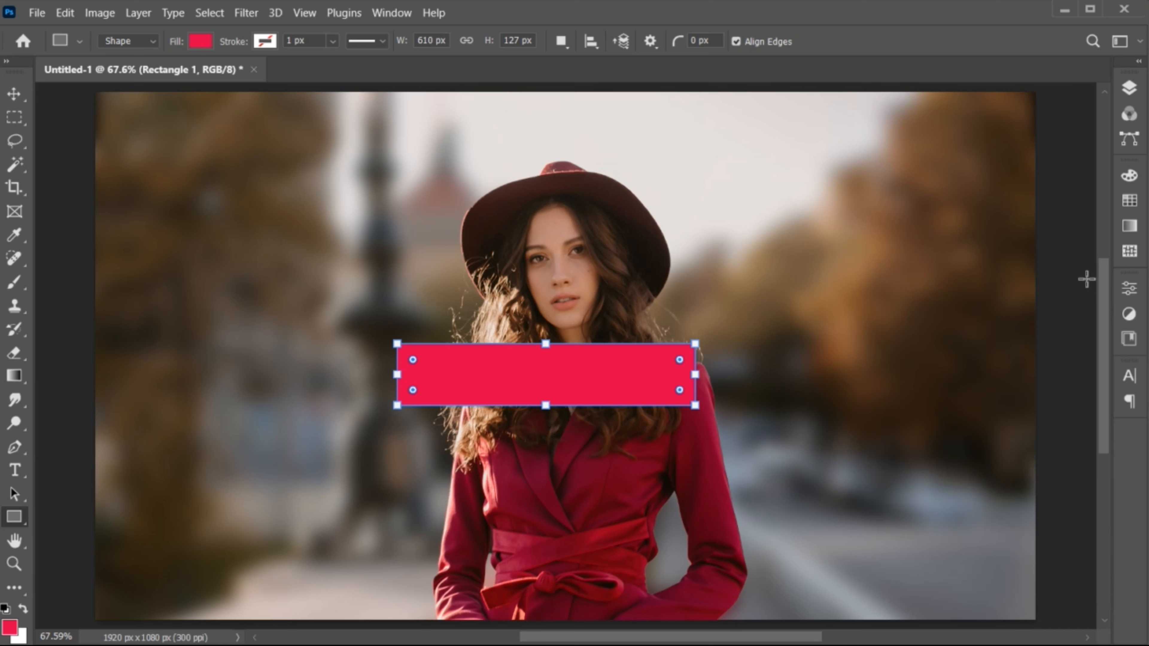
key(v)
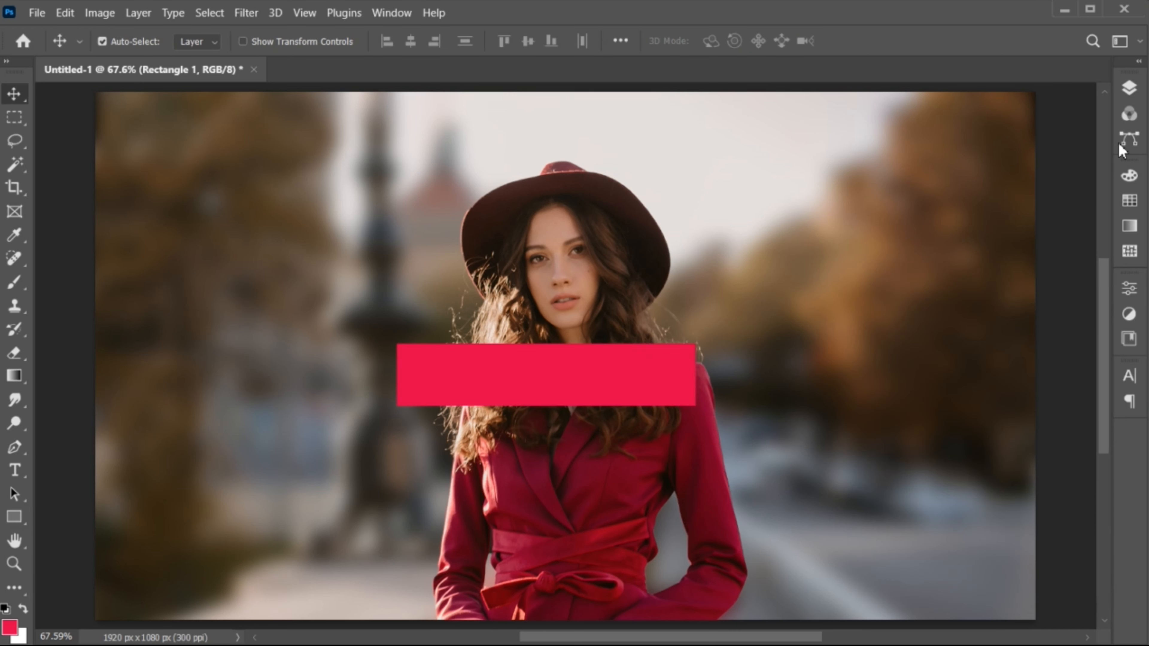
Step: Set the rectangle layer's opacity to 46%
click(1131, 88)
click(1100, 135)
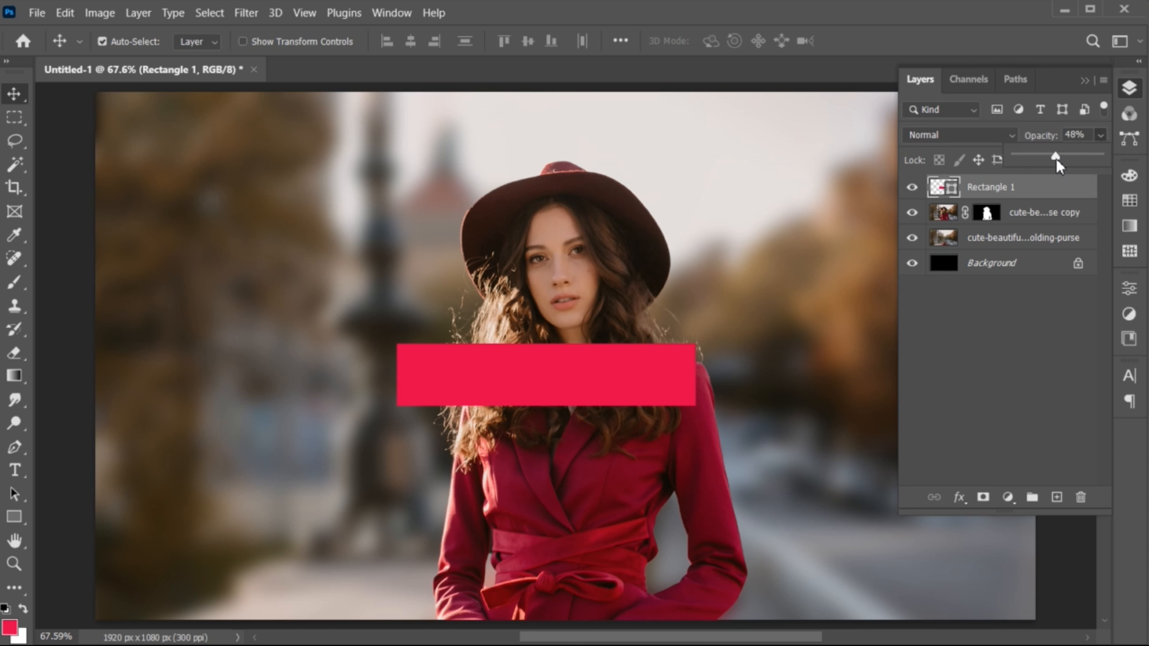
drag(1057, 161, 1056, 161)
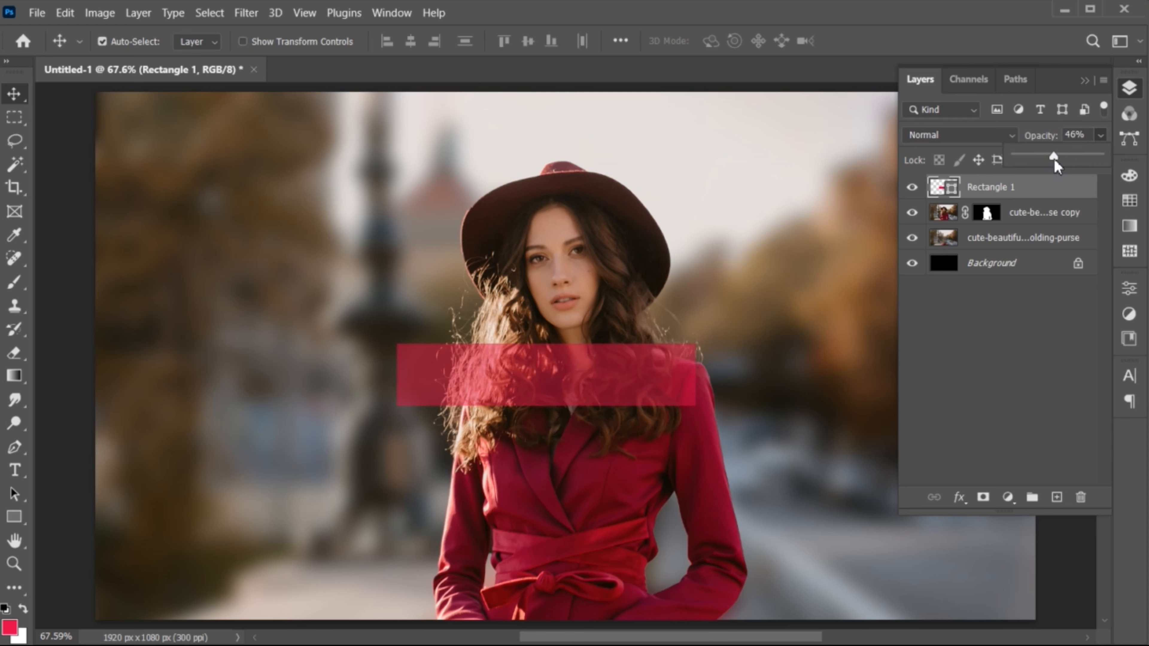
Step: Open the rectangle's Blending Options and add a 5 px inside Stroke effect
right_click(941, 190)
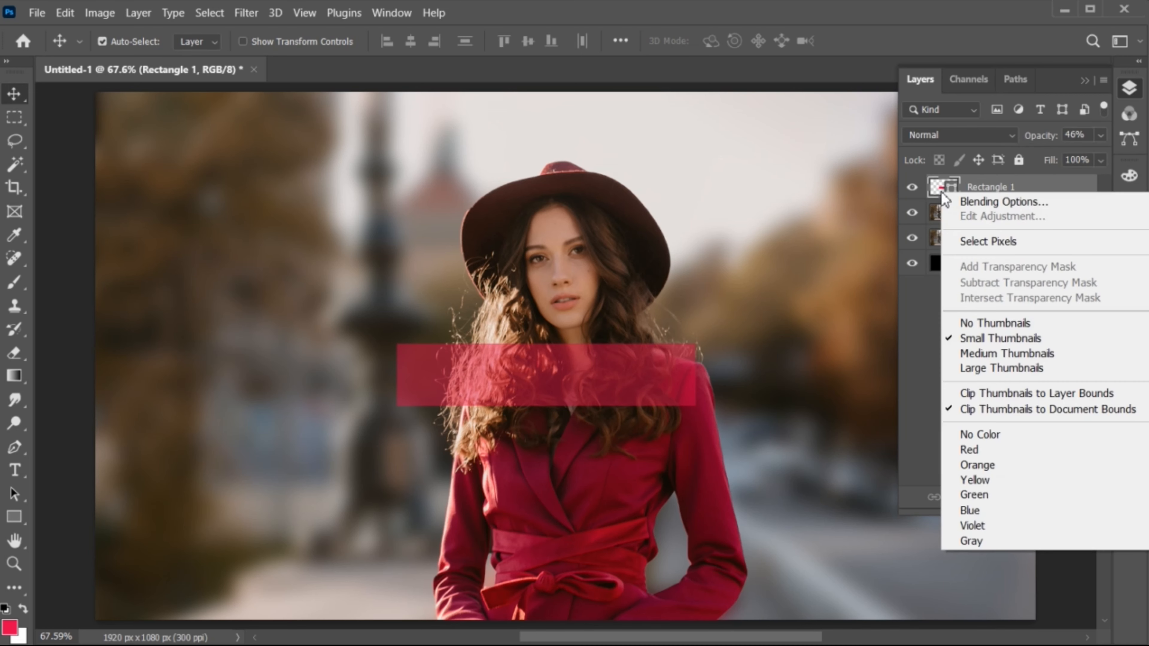
click(960, 201)
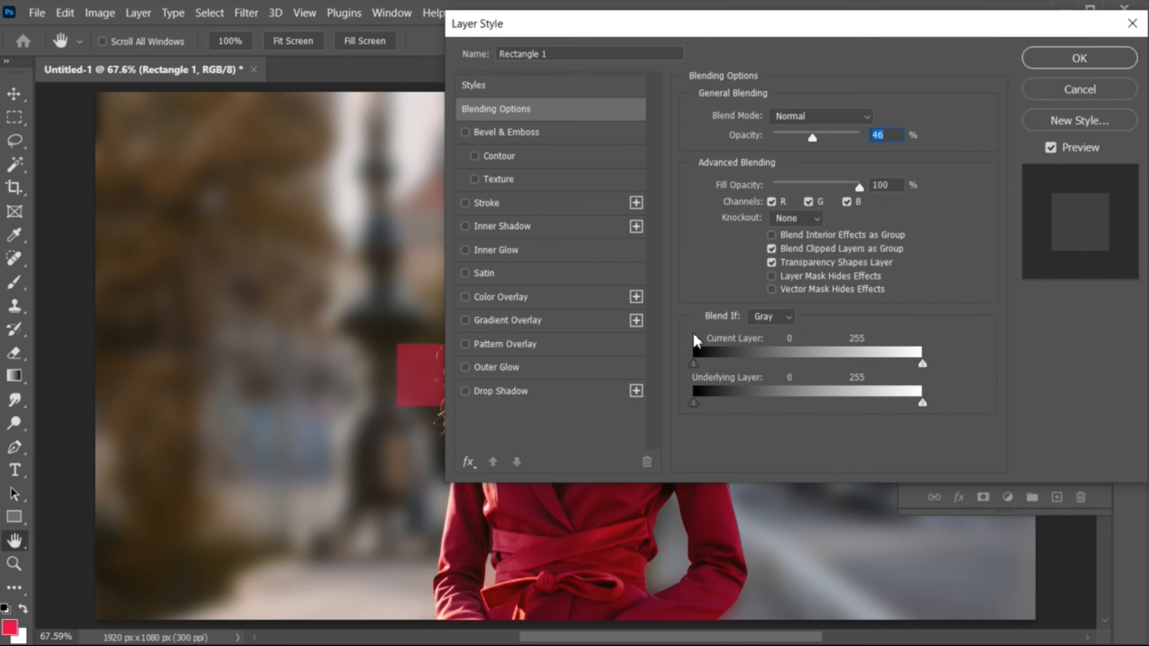
drag(593, 546, 557, 542)
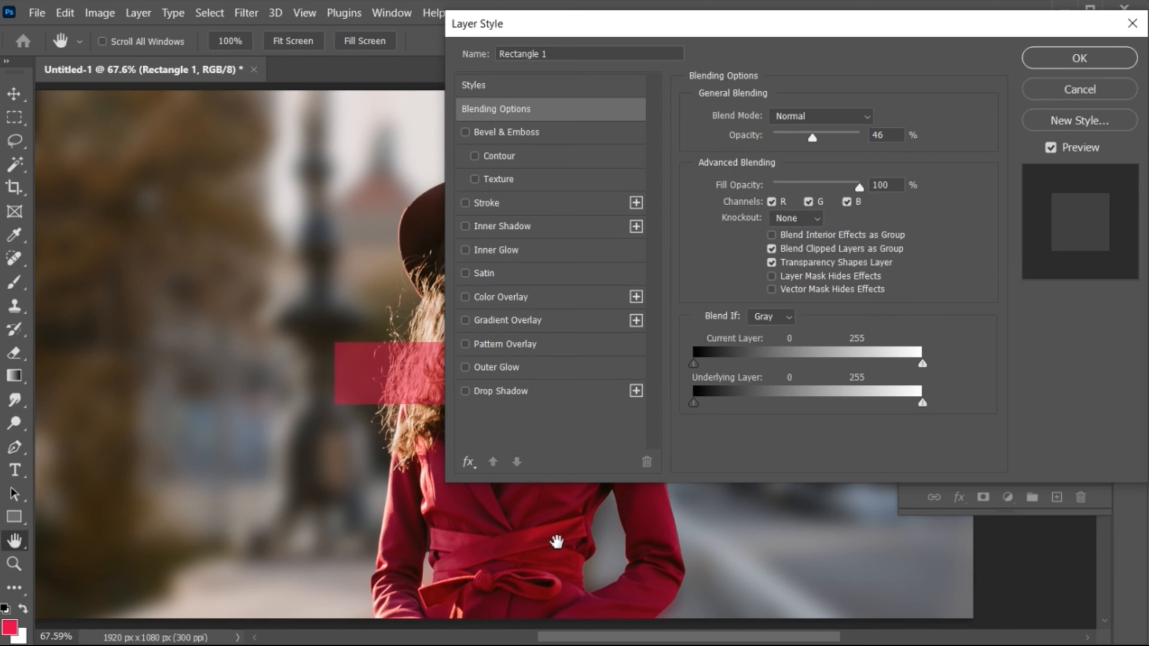
click(534, 204)
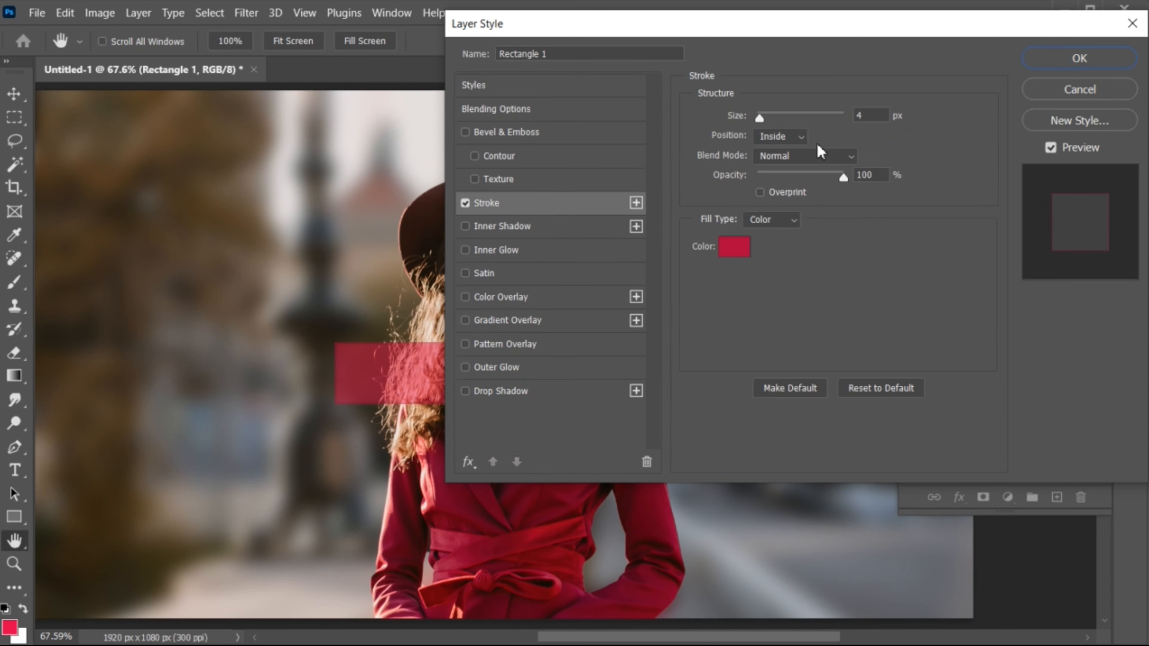
scroll(876, 121, up, 2)
scroll(876, 121, down, 2)
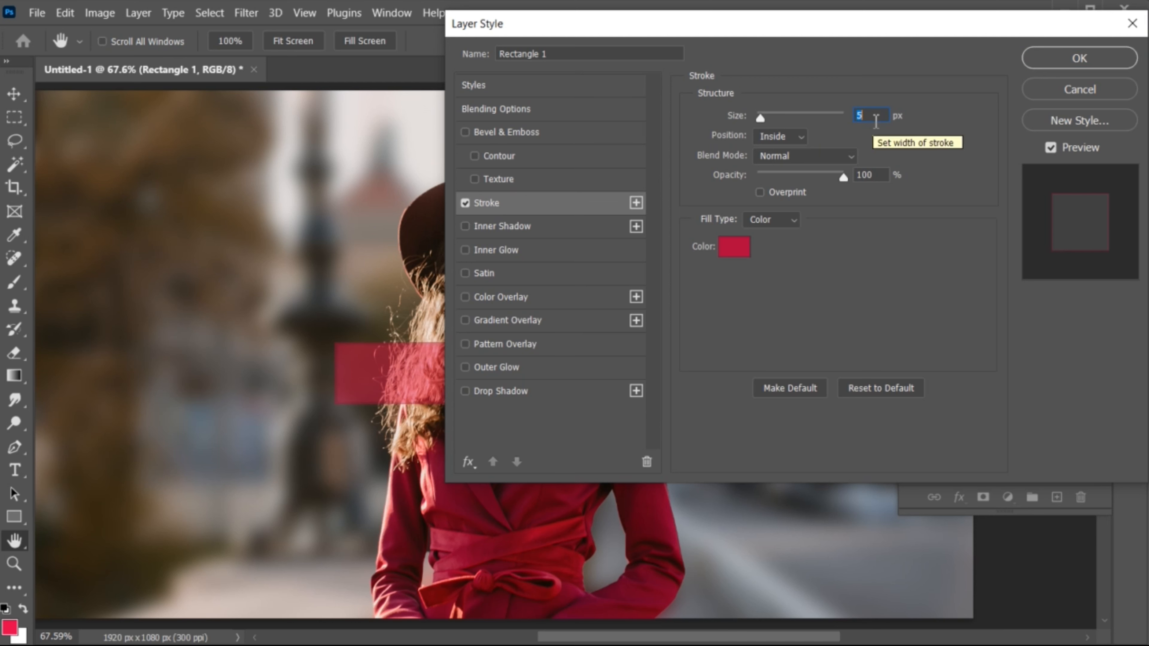
click(803, 156)
click(802, 171)
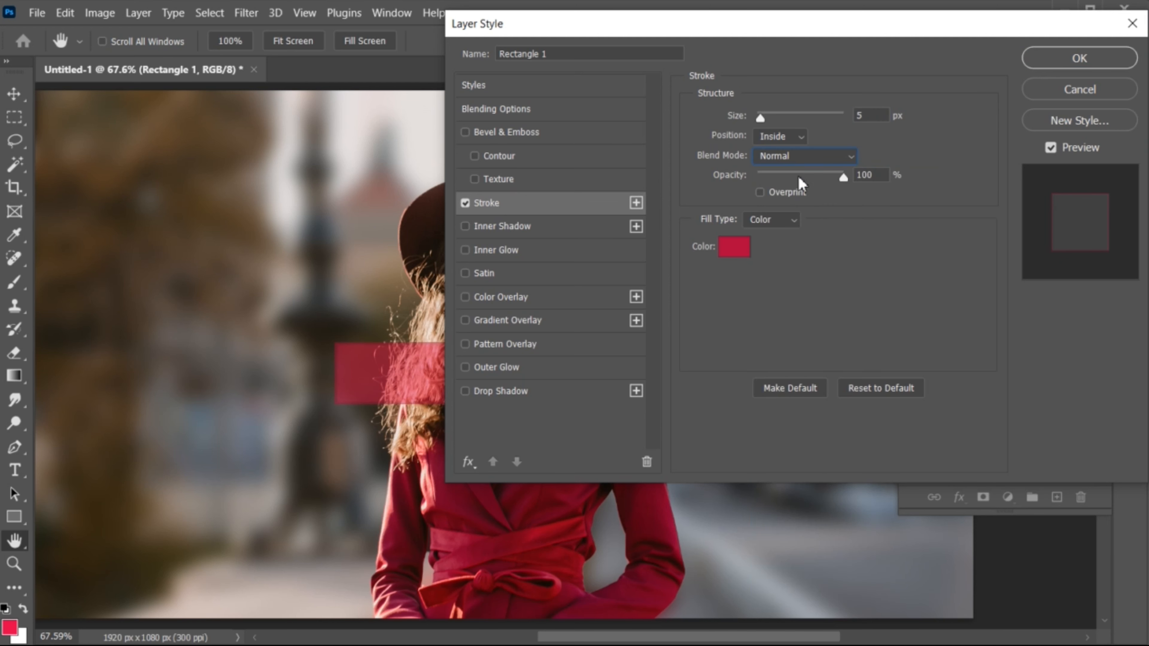
Step: Add an Inner Glow with Screen blend mode, 88% opacity and 250 px size, and confirm the layer style
click(540, 260)
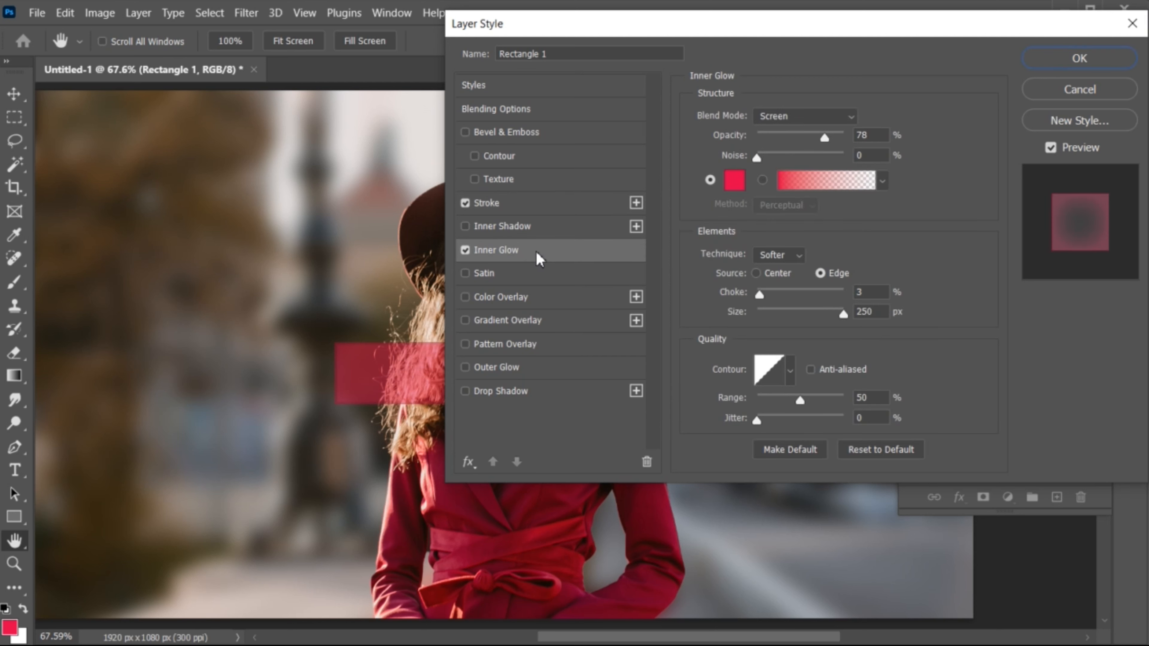
click(804, 117)
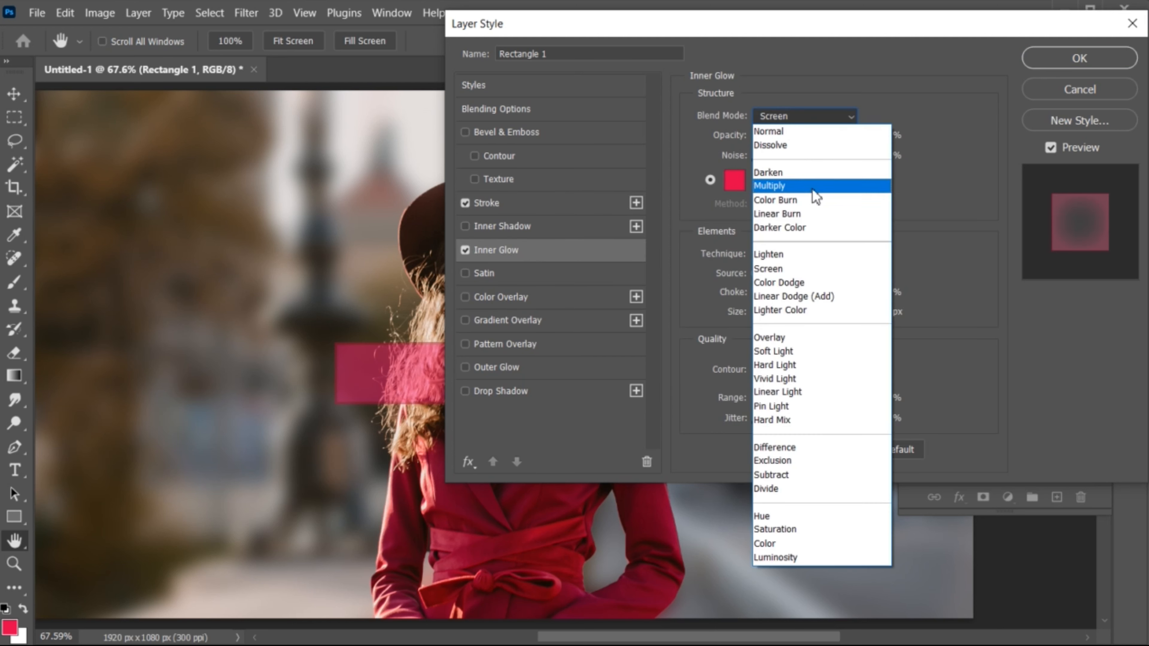
click(816, 266)
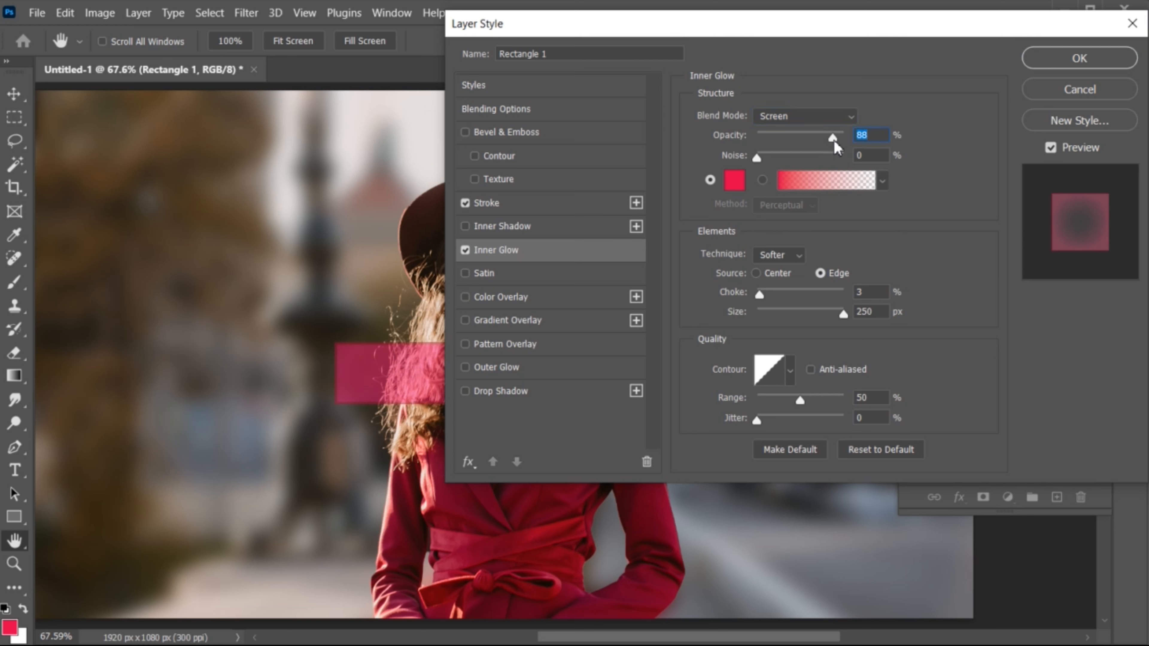
click(841, 315)
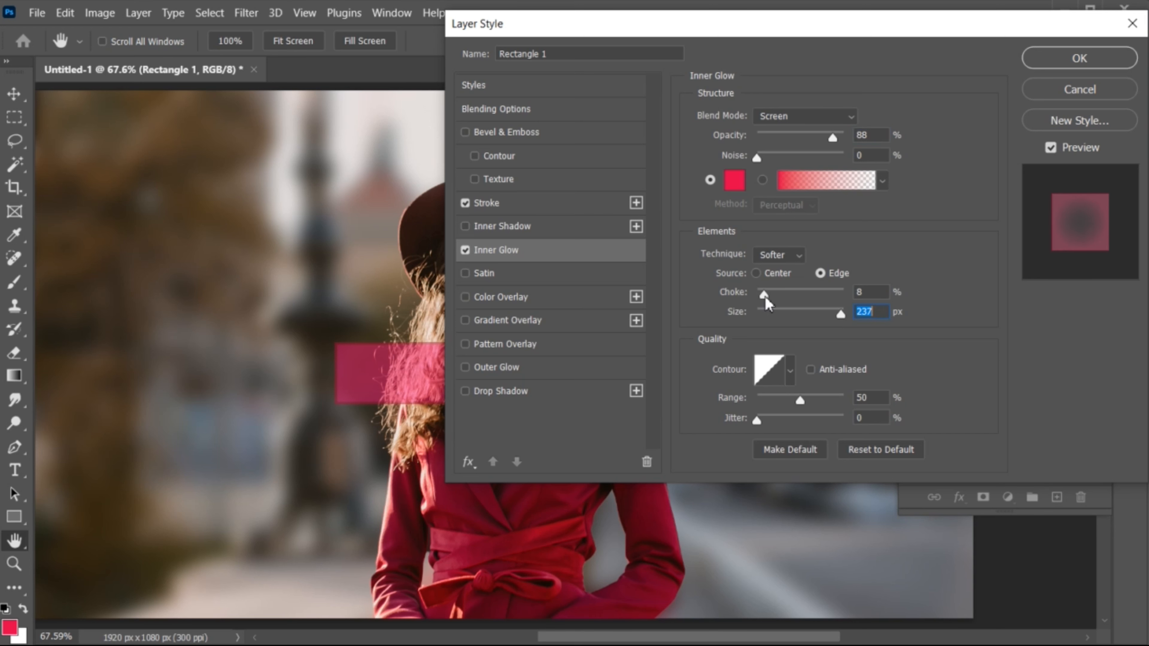
click(1069, 59)
Step: Add a text layer reading "2025TREND" left of the woman's face, above the rectangle
scroll(696, 469, left, 2)
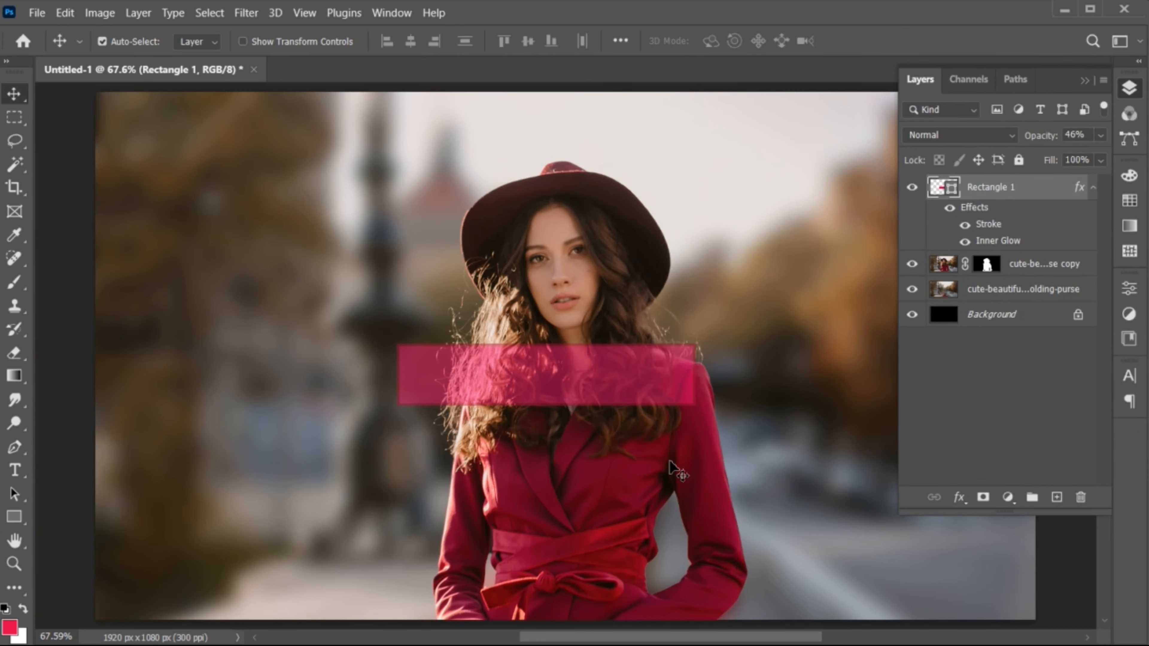
key(z)
drag(519, 428, 552, 494)
key(v)
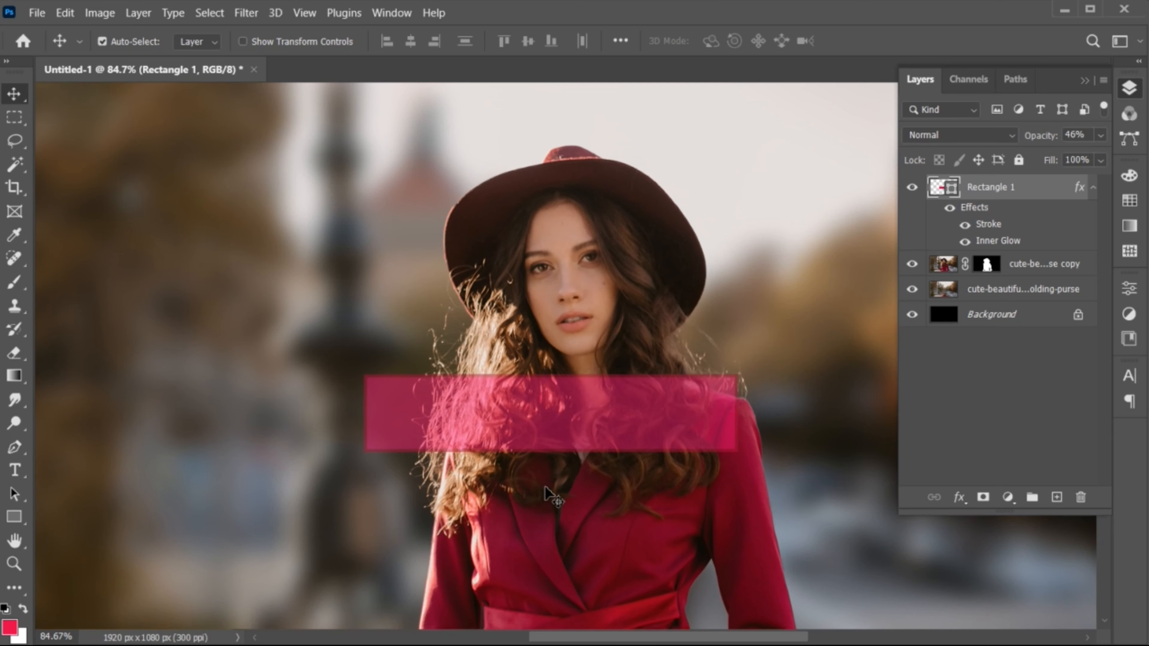
click(16, 474)
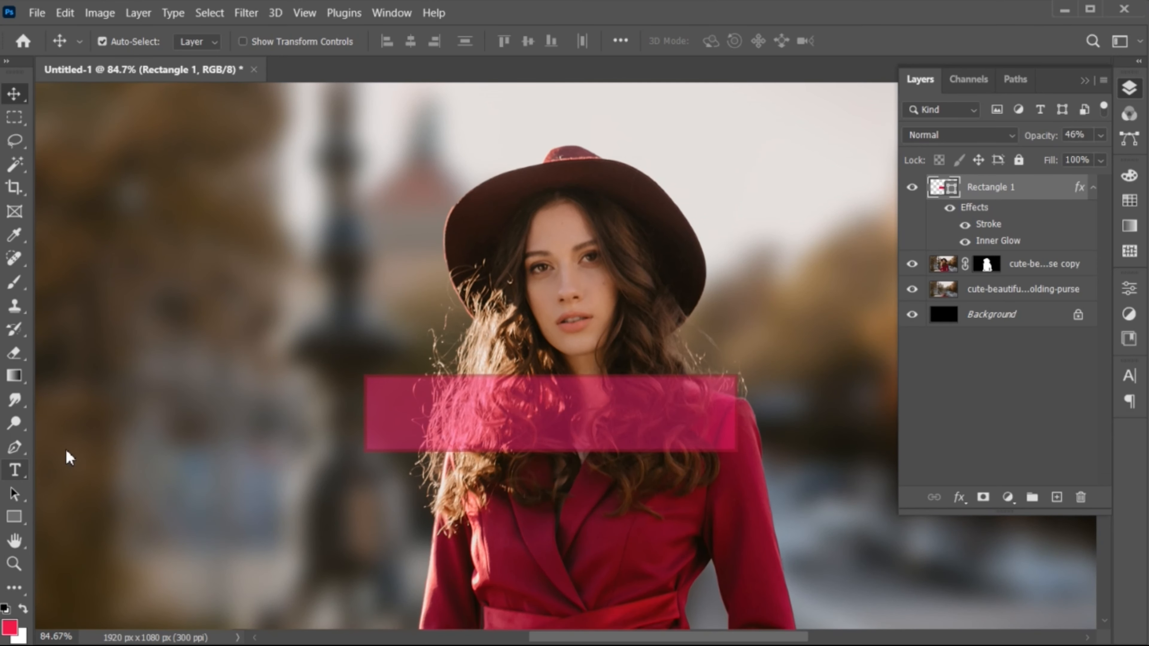
click(339, 323)
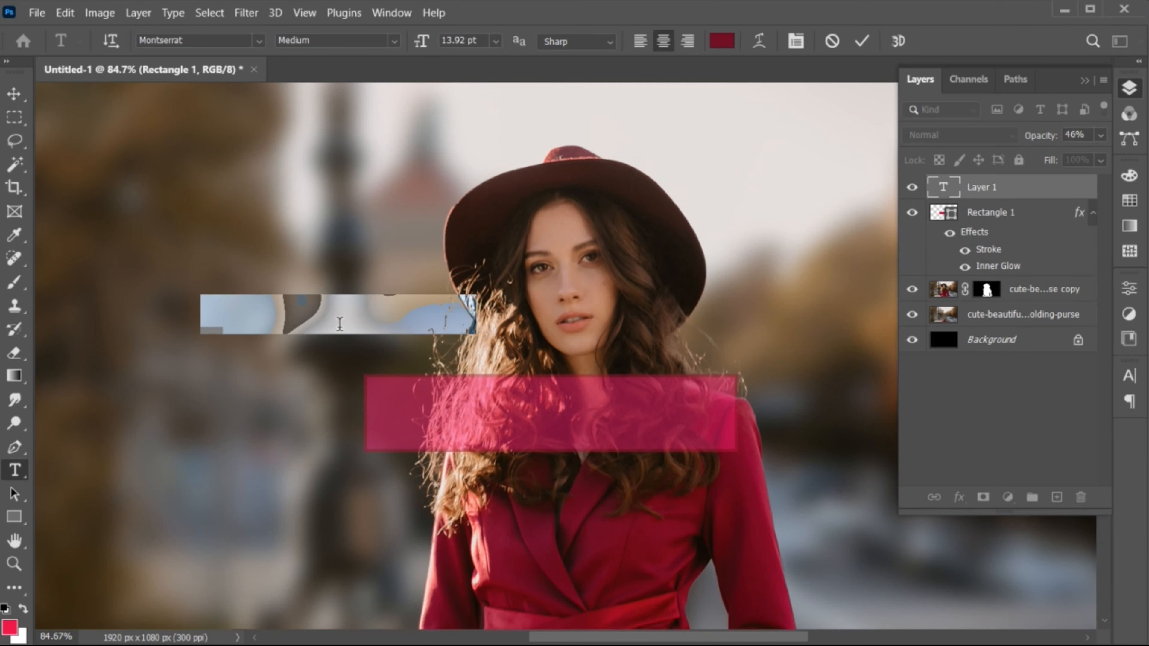
text(2025TREND)
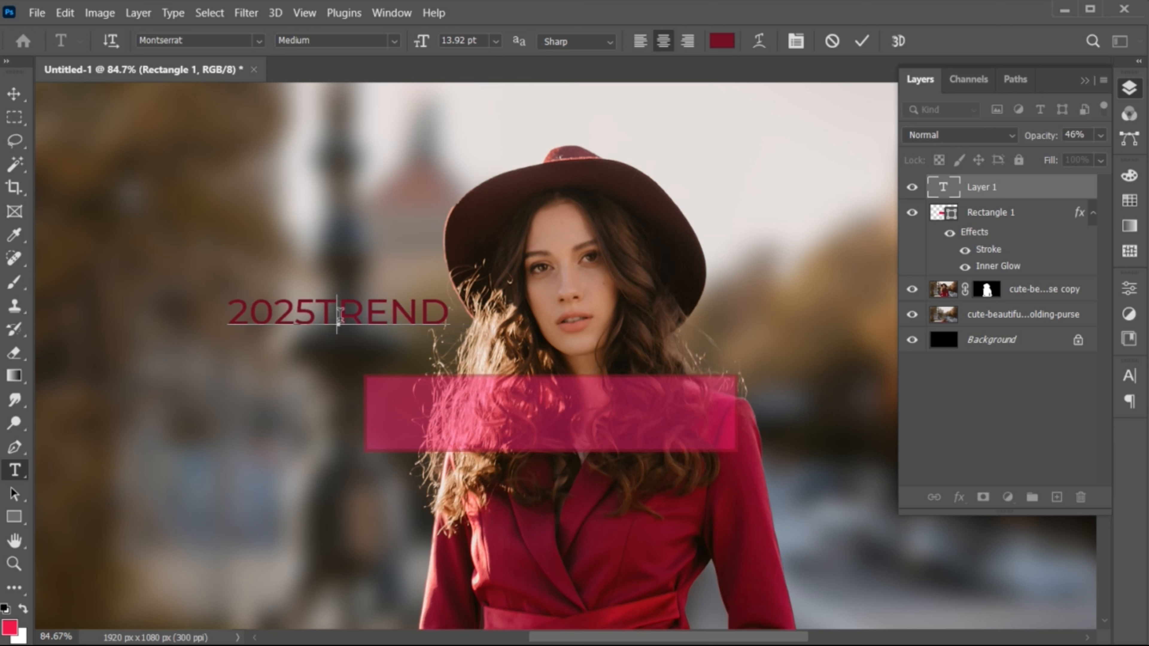
Step: Set the text's font to Placard MT Std Cond Bold
key(ctrl+a)
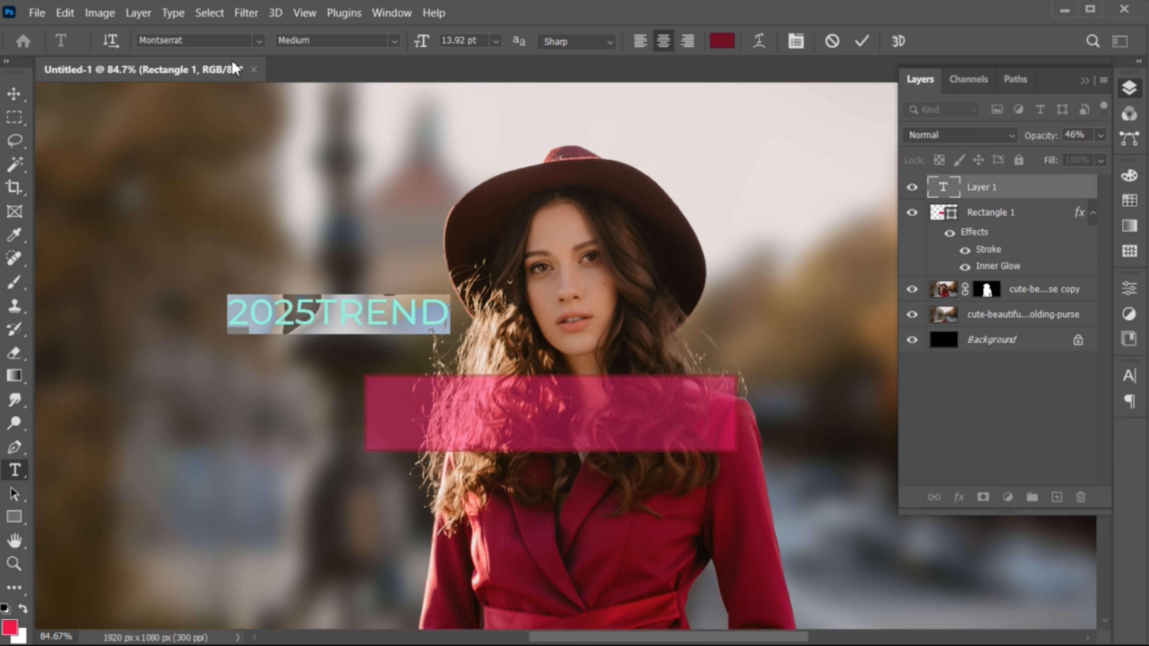
click(226, 43)
text(placa)
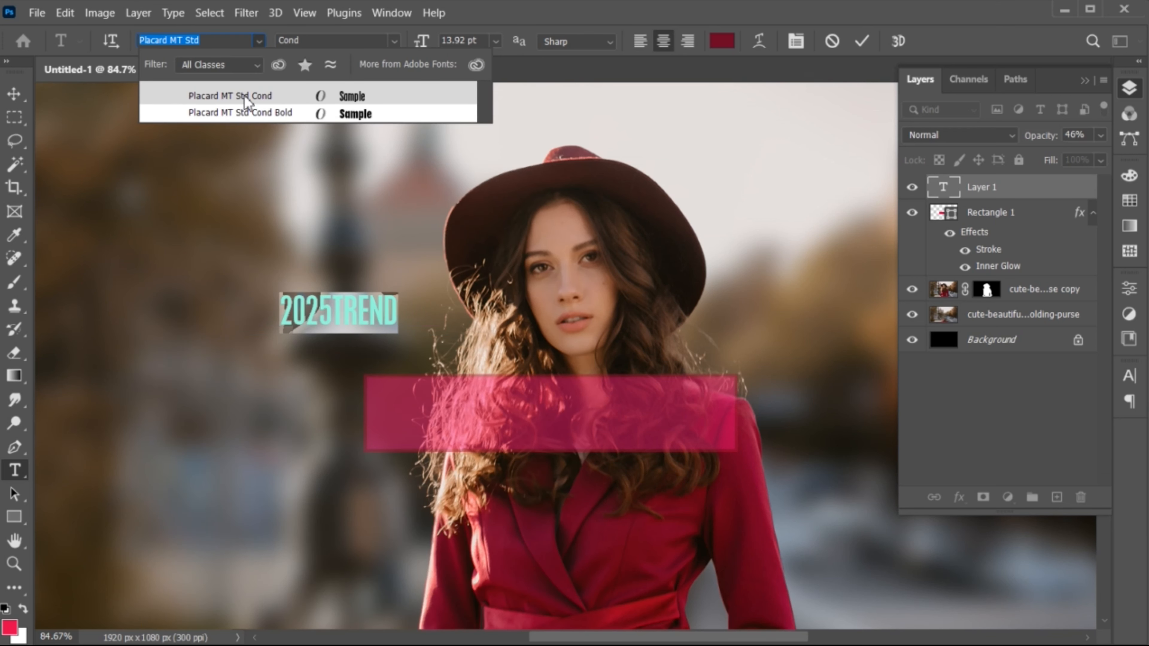
click(246, 110)
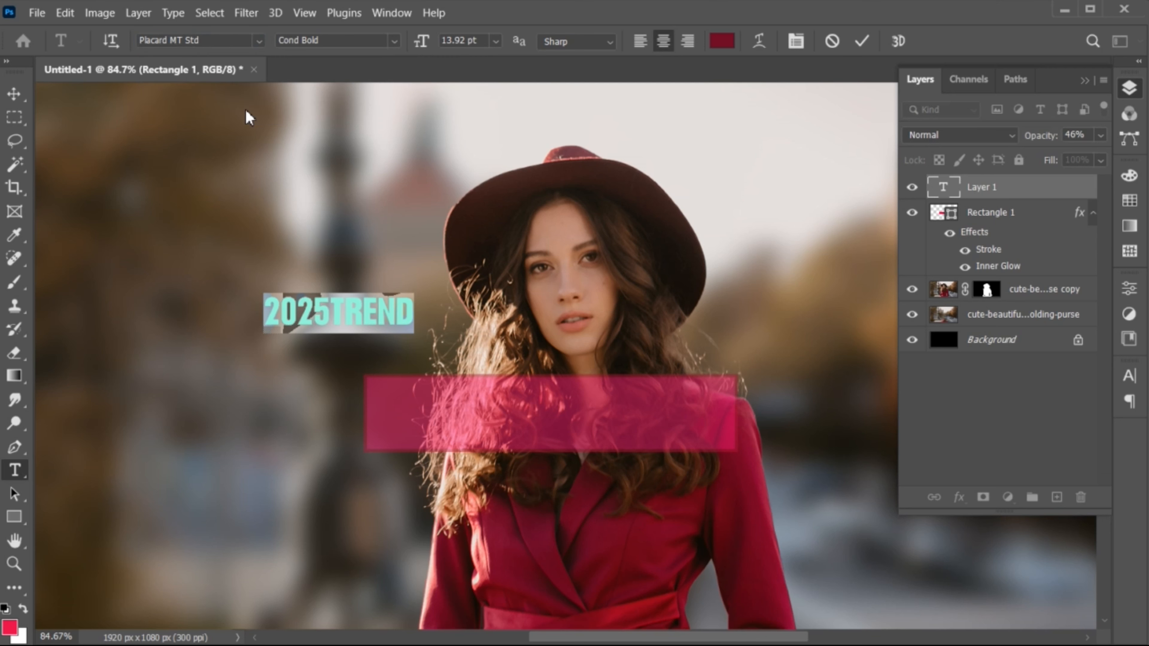
Step: Set the text colour to pale pink f8dce5
click(728, 42)
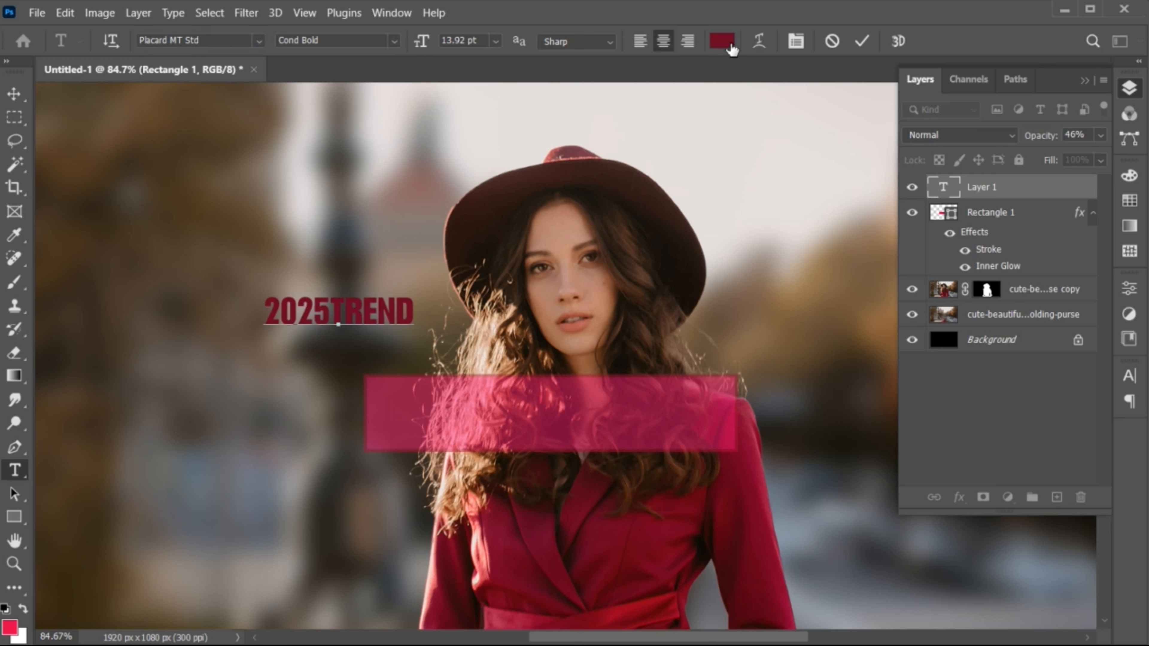
click(575, 132)
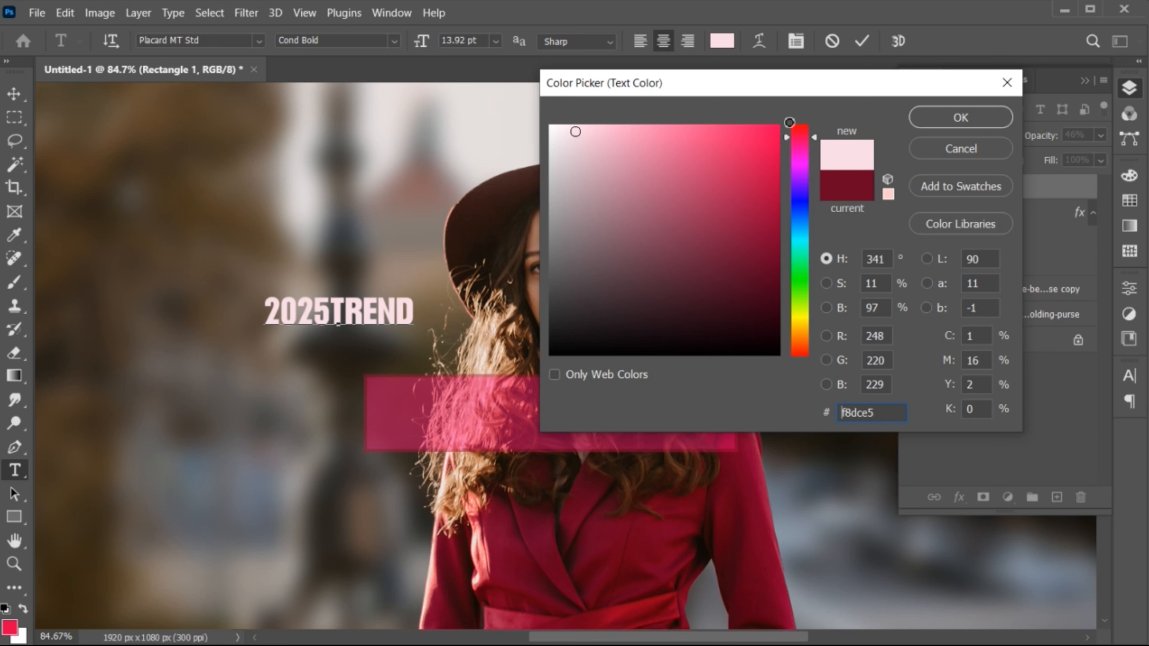
click(957, 122)
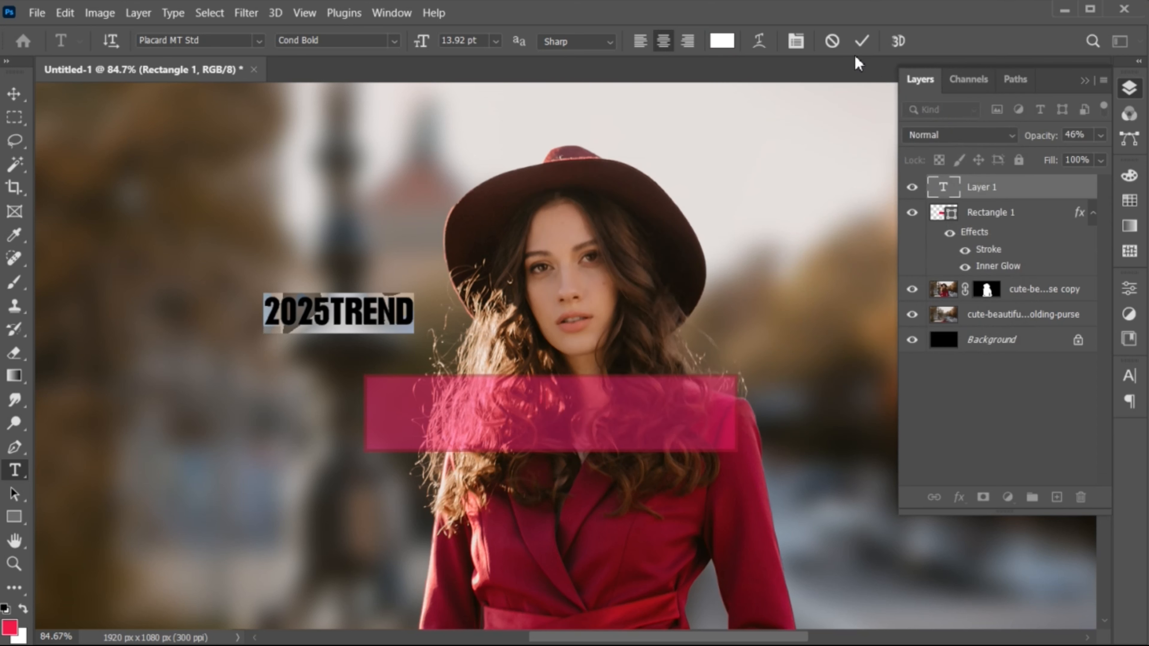
Step: Commit the title text, move it onto the pink banner and enlarge it to fill the banner
click(862, 42)
key(v)
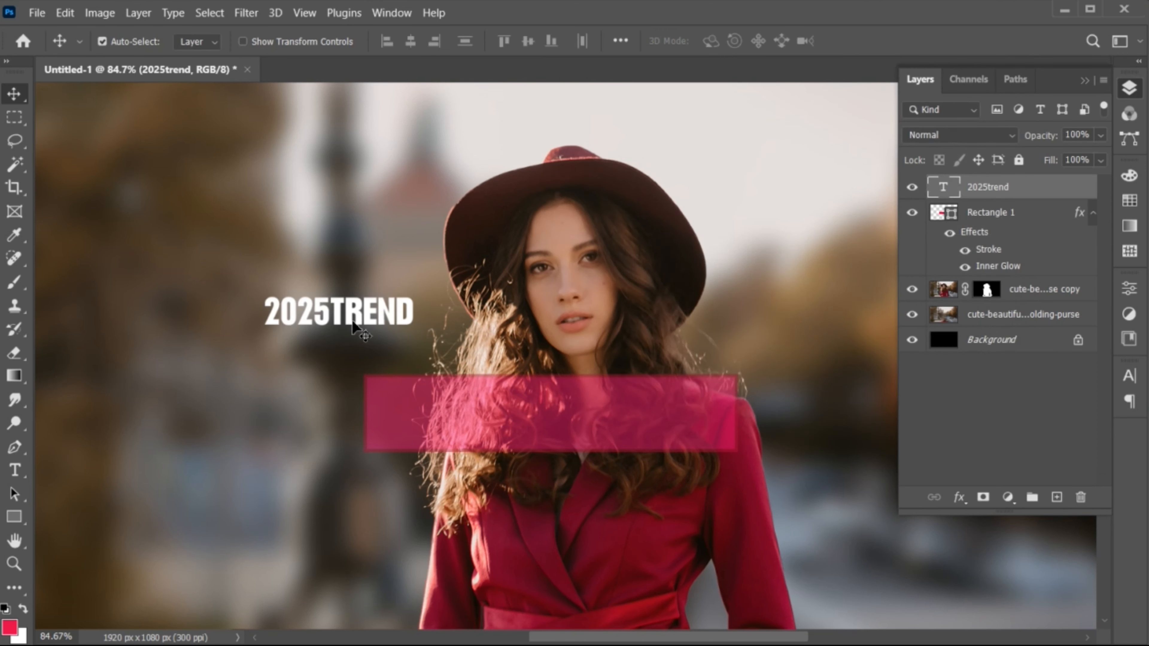
drag(355, 326, 828, 448)
key(ctrl+t)
drag(654, 427, 555, 416)
drag(690, 430, 725, 444)
drag(554, 449, 553, 465)
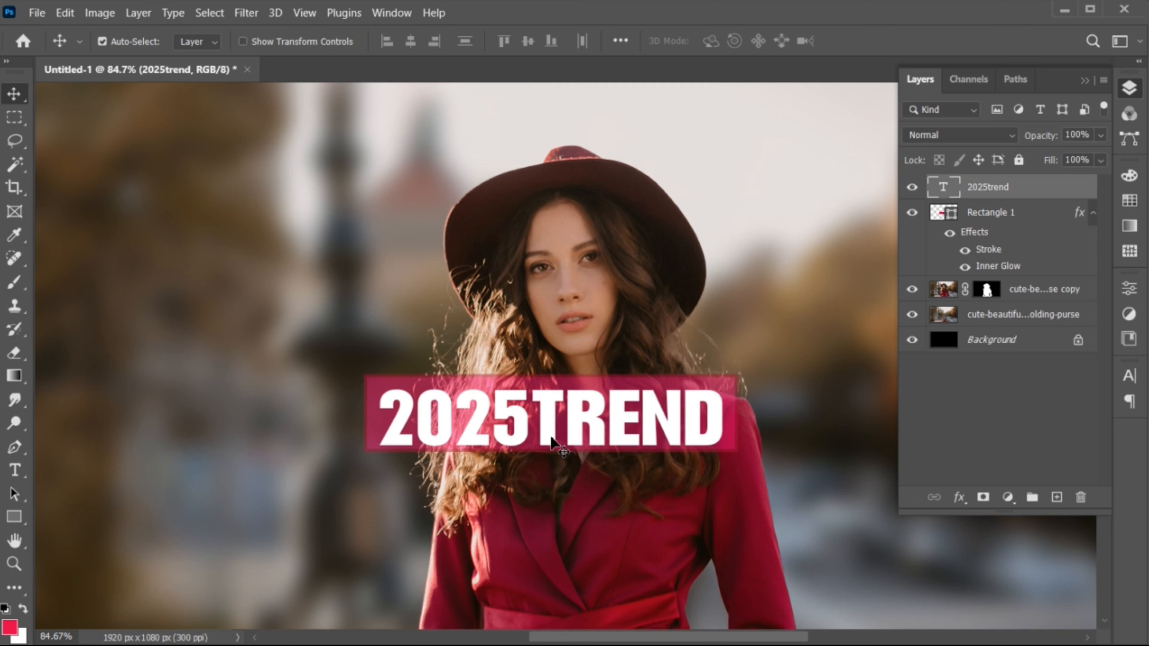
drag(551, 438, 550, 433)
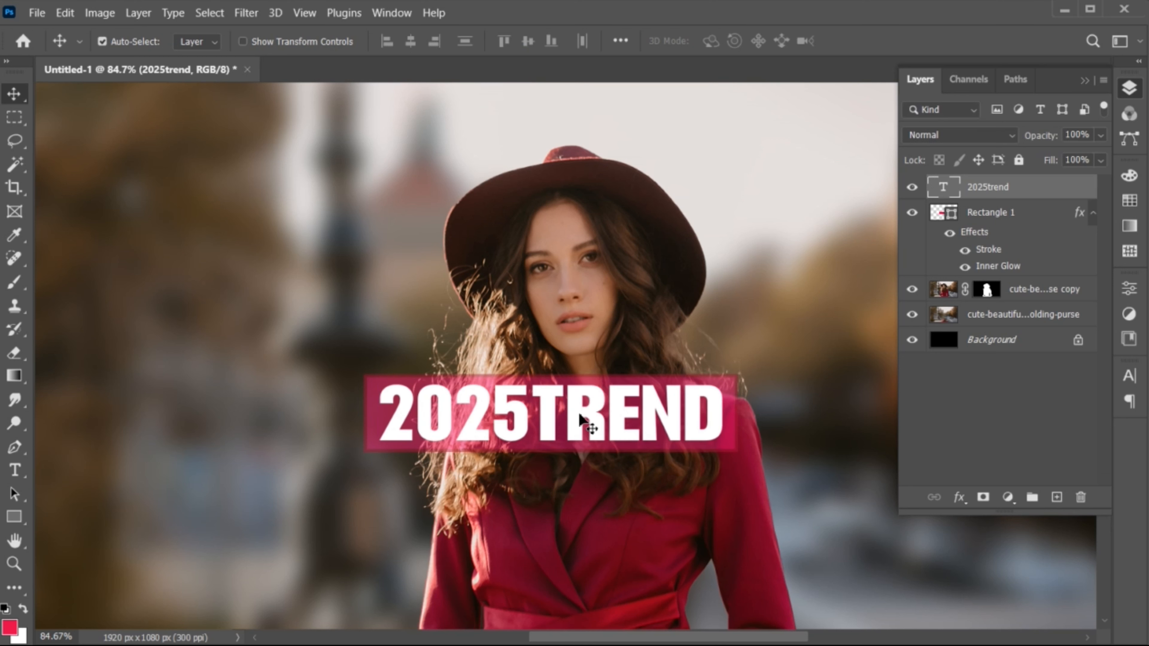
Step: Select the title and the rectangle layers together and convert them into a single smart object
ctrl+click(985, 221)
right_click(971, 191)
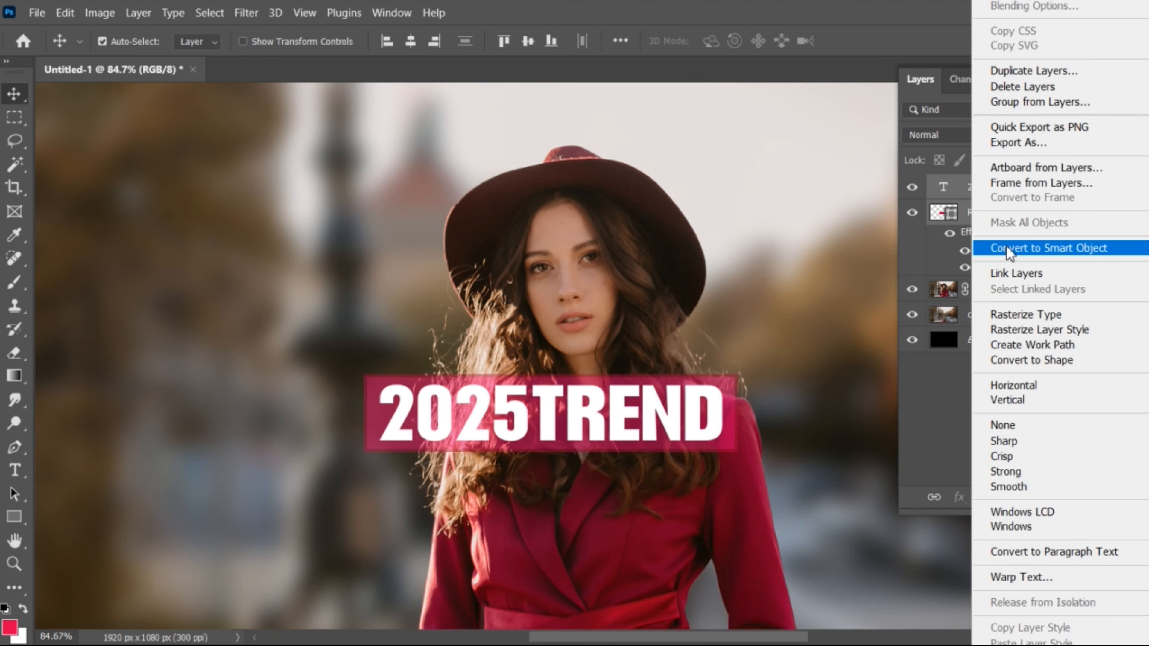
click(1010, 253)
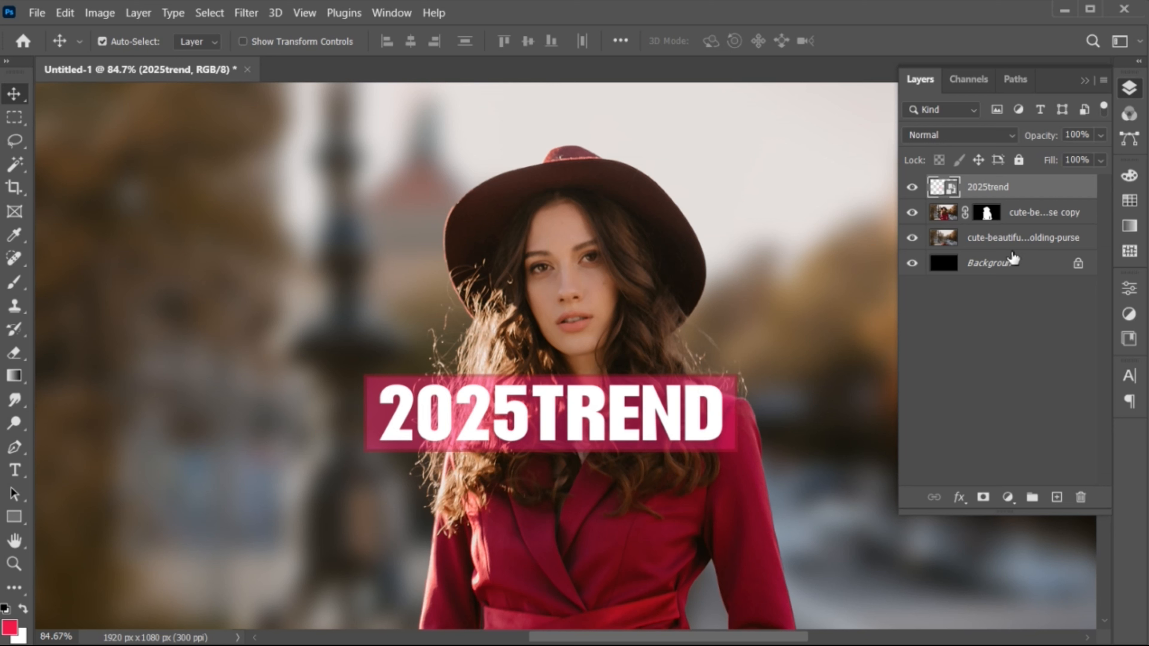
Step: Open a Warp transform on the combined title-and-banner smart object
key(ctrl+t)
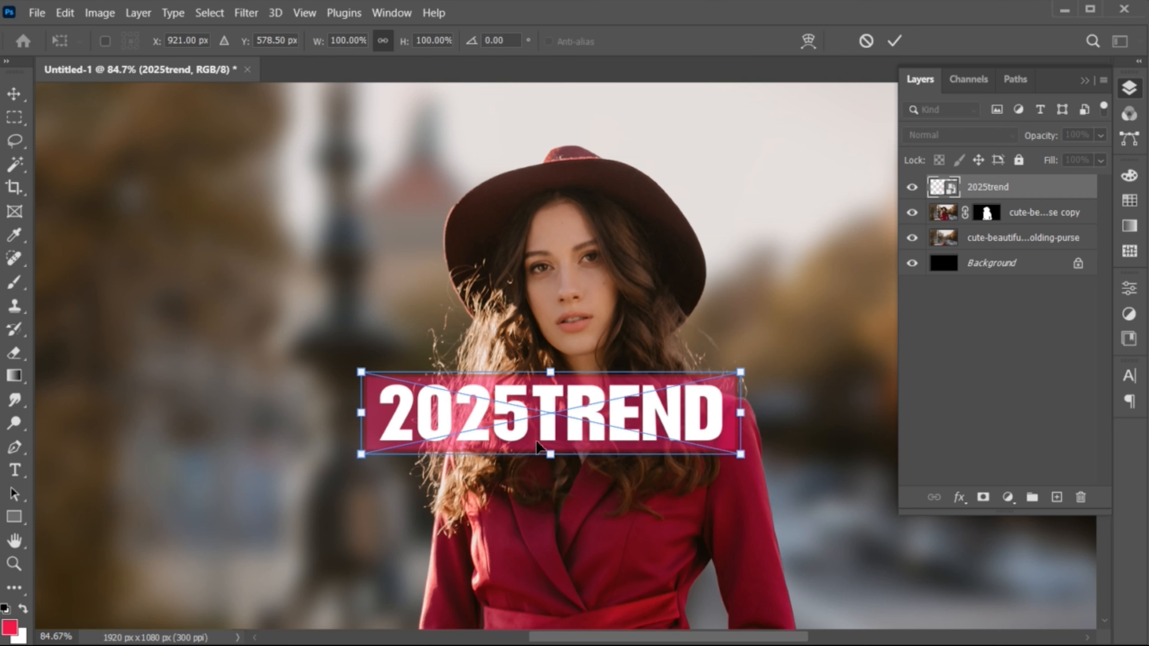
right_click(530, 438)
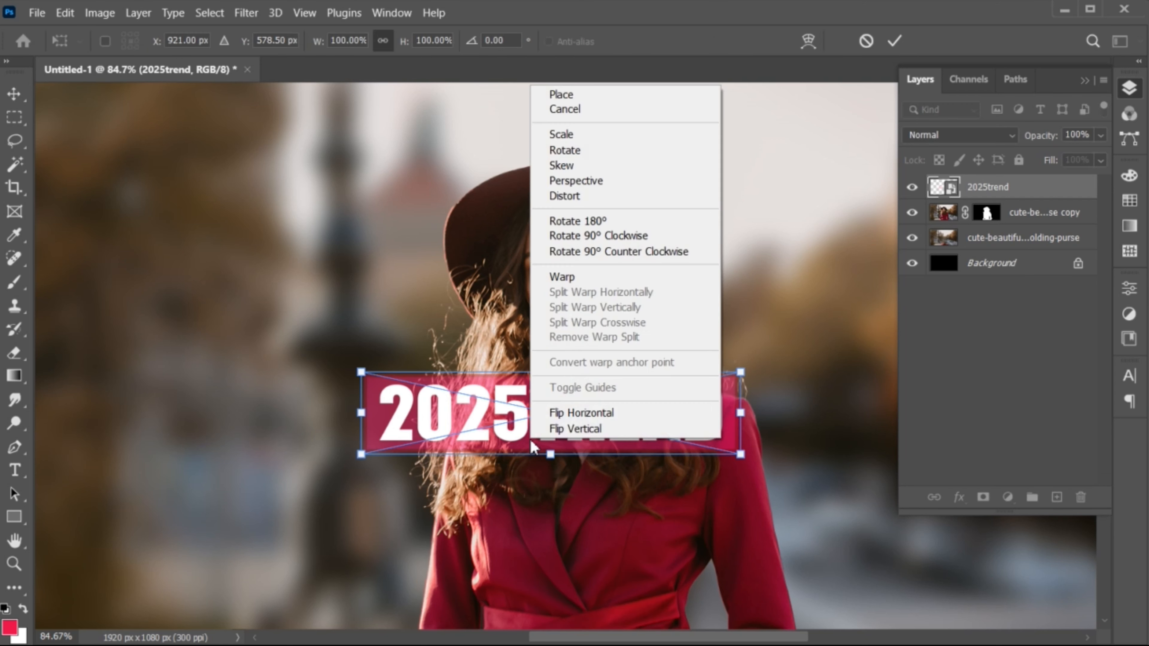
click(568, 280)
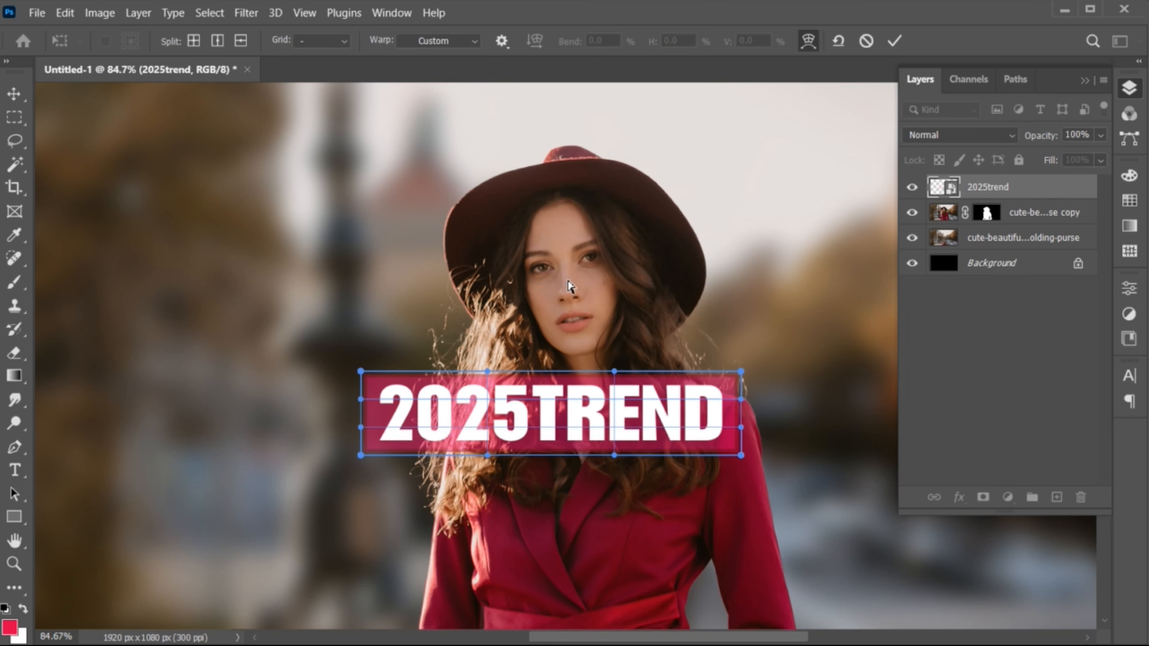